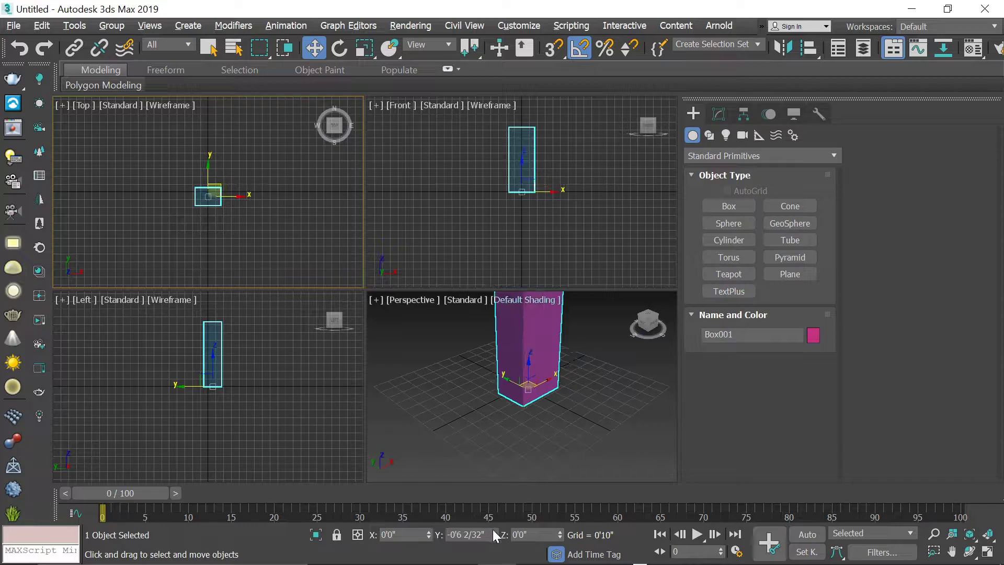
- Set the box's length and width to 1'0" and its height to 9'0"
click(720, 113)
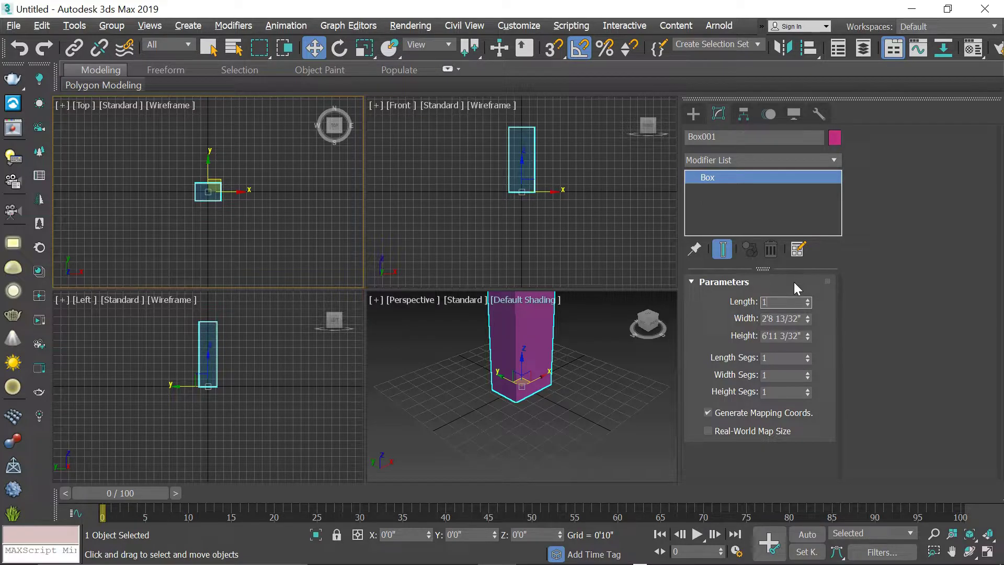
text(1)
key(Tab)
text(1)
key(Tab)
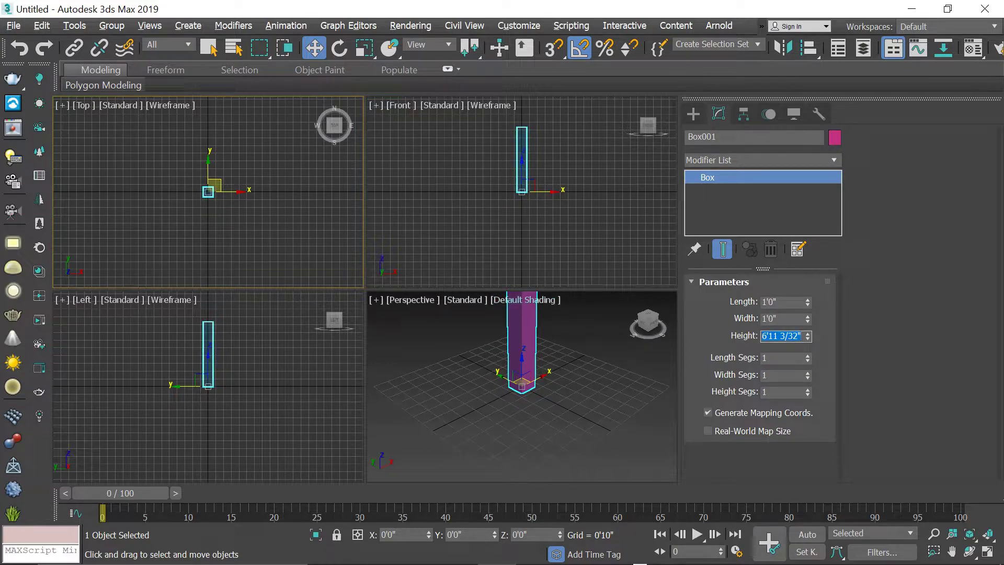
key(Tab)
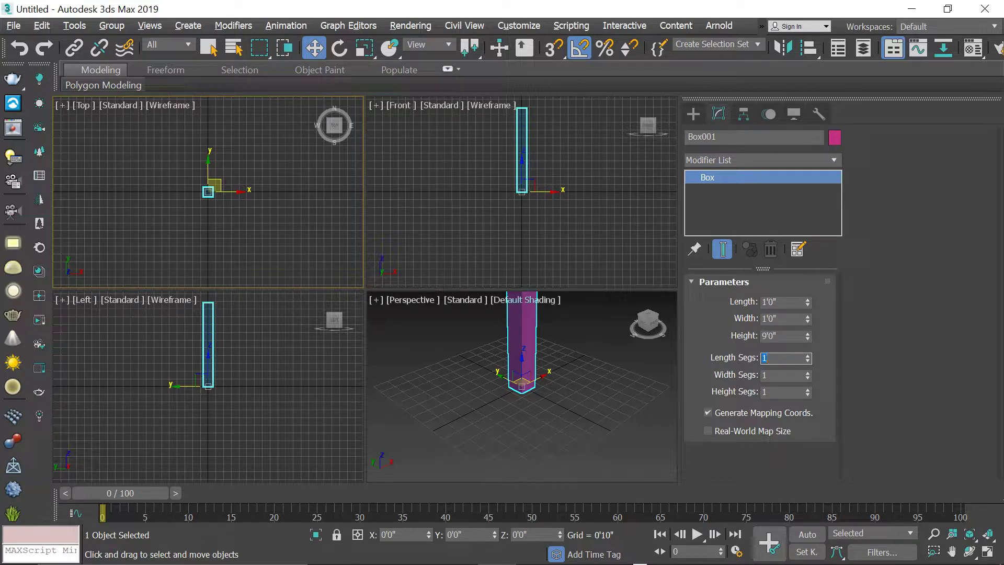
- Convert the tall box to an Editable Poly
middle_drag(546, 373, 544, 386)
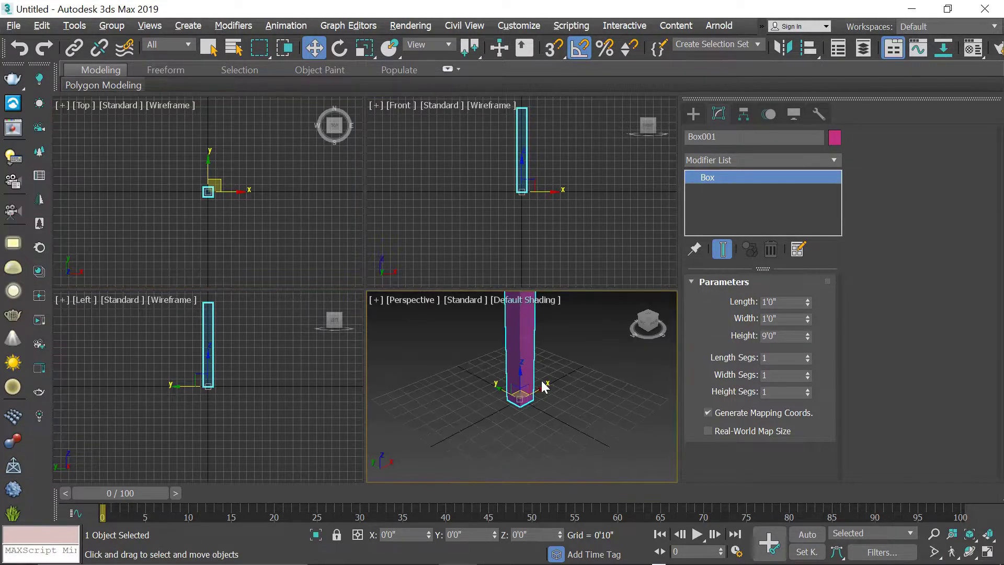
key(alt+w)
scroll(459, 331, down, 3)
alt+middle_drag(442, 307, 433, 293)
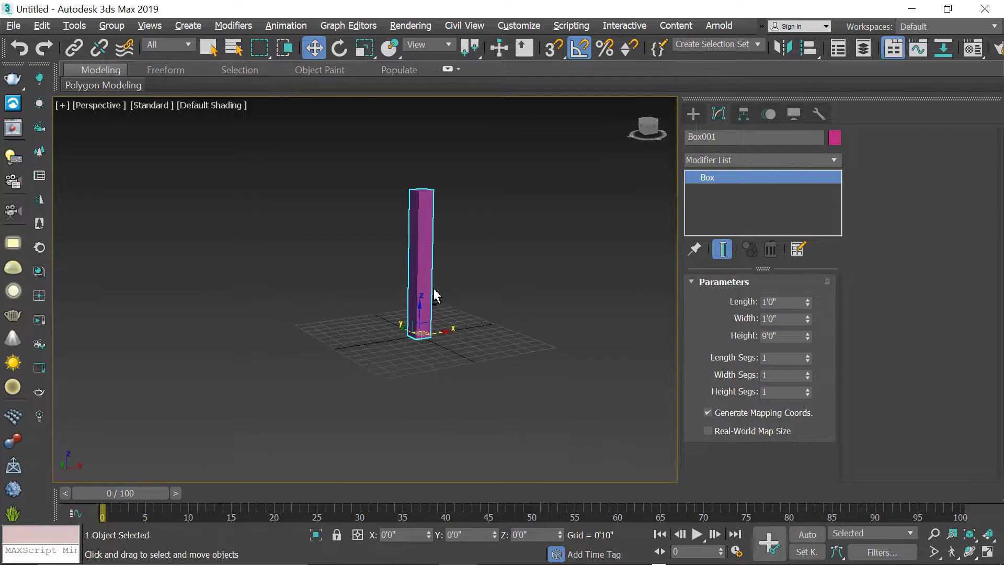
scroll(429, 230, up, 5)
right_click(427, 216)
mouse_move(526, 381)
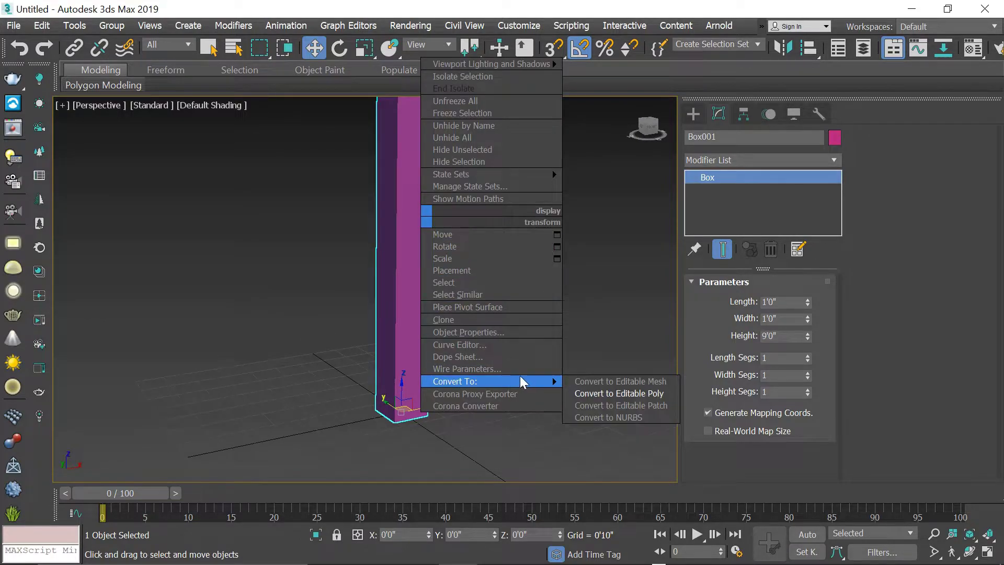
click(586, 393)
key(alt+w)
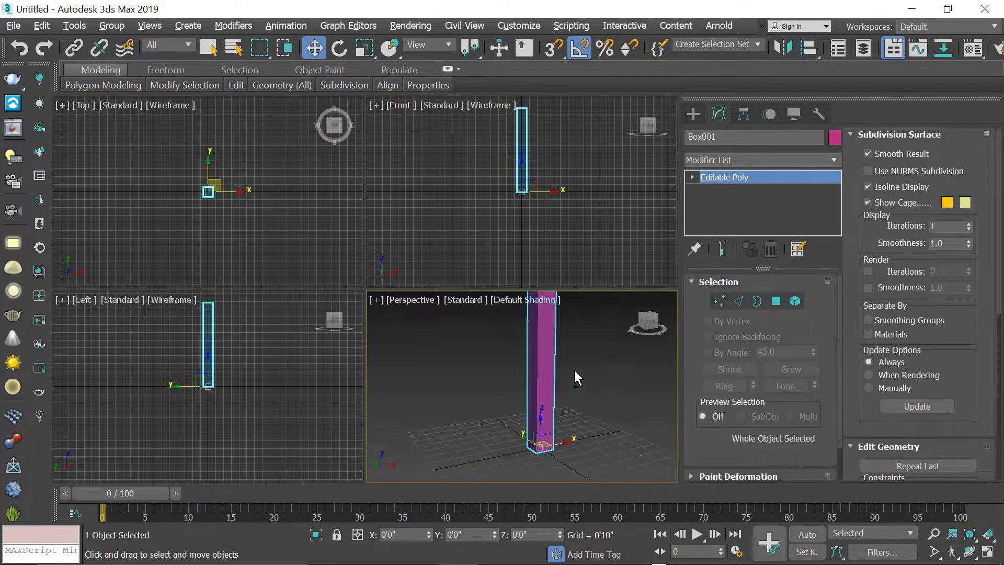
- Select the column's top polygon at polygon level and display edged faces in the perspective view
key(z)
key(z)
key(z)
key(z)
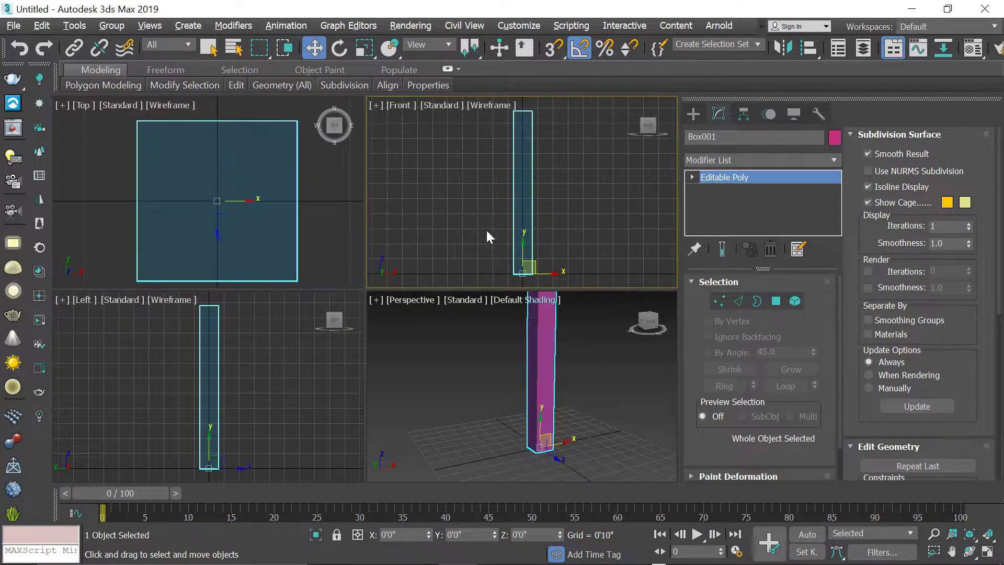
key(alt+w)
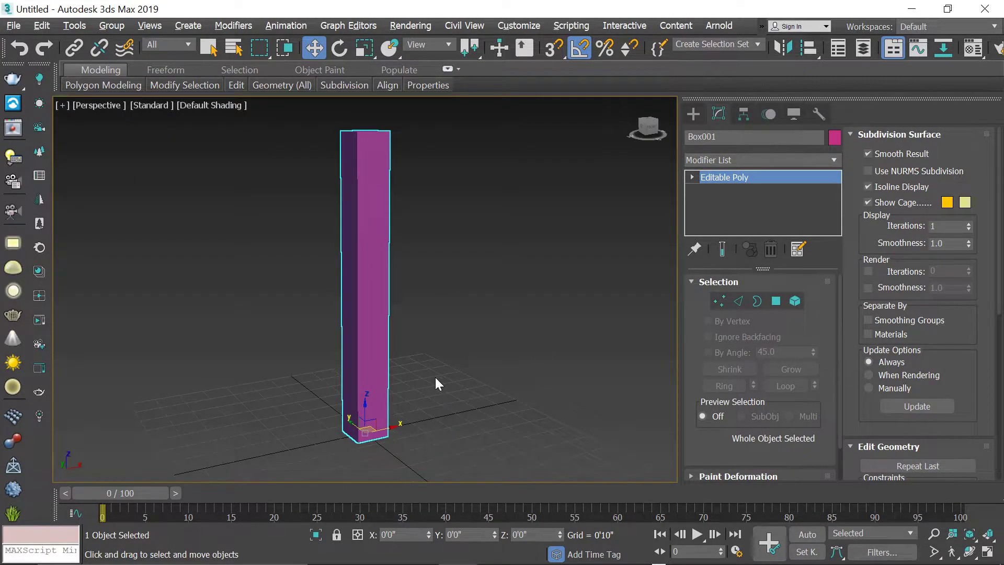
mouse_move(425, 287)
alt+middle_down()
mouse_move(442, 326)
mouse_move(408, 290)
alt+middle_up()
click(776, 302)
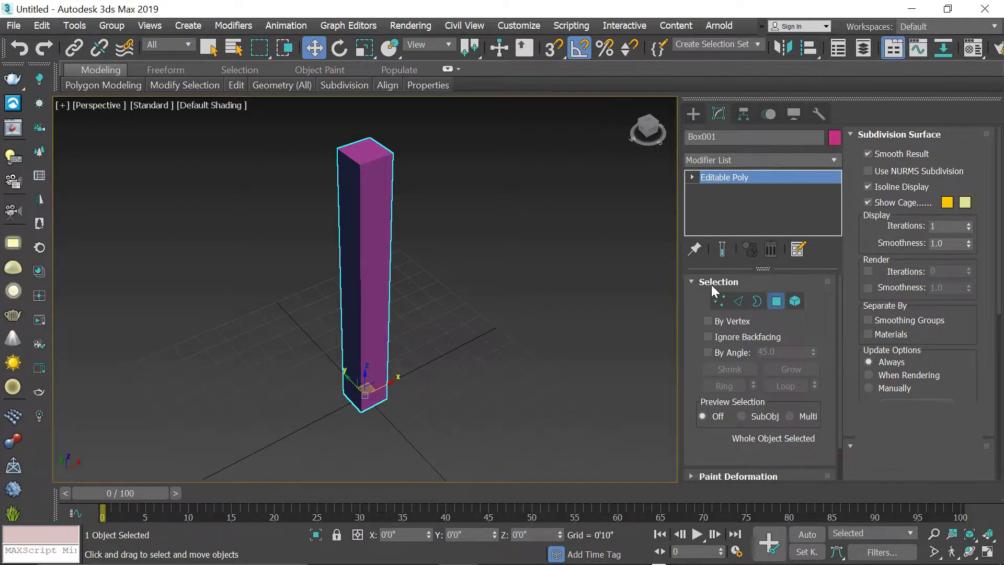
click(367, 155)
middle_drag(366, 152, 399, 224)
scroll(399, 225, up, 2)
key(F4)
- Inset the selected top polygon by about 0'2 16/32"
scroll(392, 204, up, 1)
right_click(381, 209)
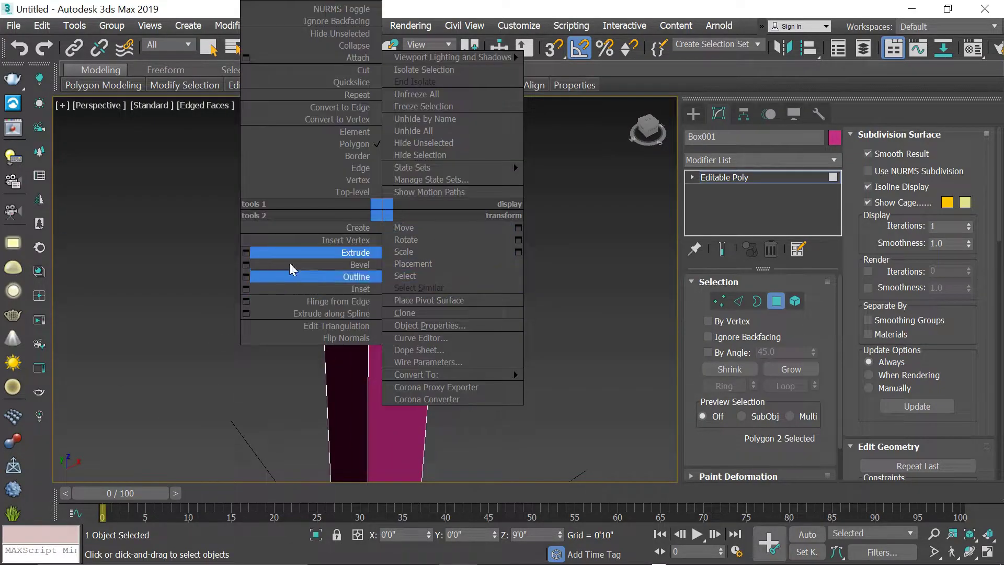
click(245, 287)
scroll(393, 314, up, 3)
mouse_move(378, 324)
mouse_down()
mouse_move(379, 313)
mouse_move(378, 321)
mouse_up()
click(373, 340)
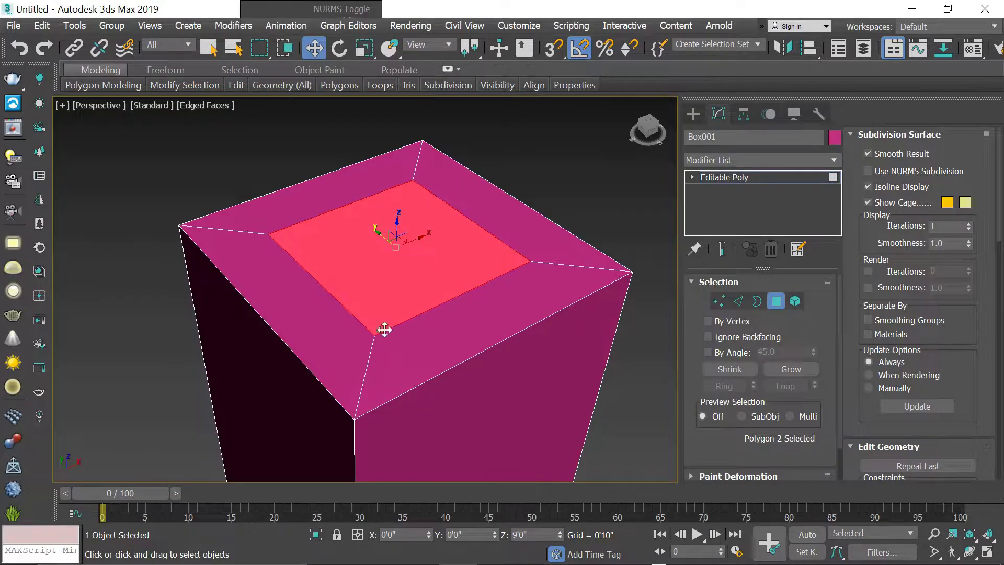
- Inset the inner top polygon again by a smaller amount to form a narrow ring around it
right_click(401, 249)
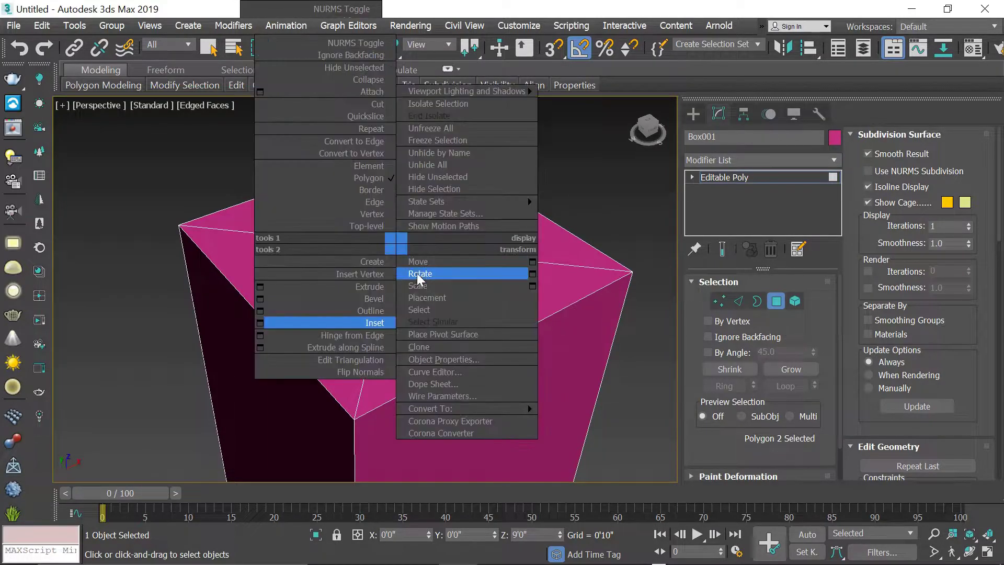
click(260, 324)
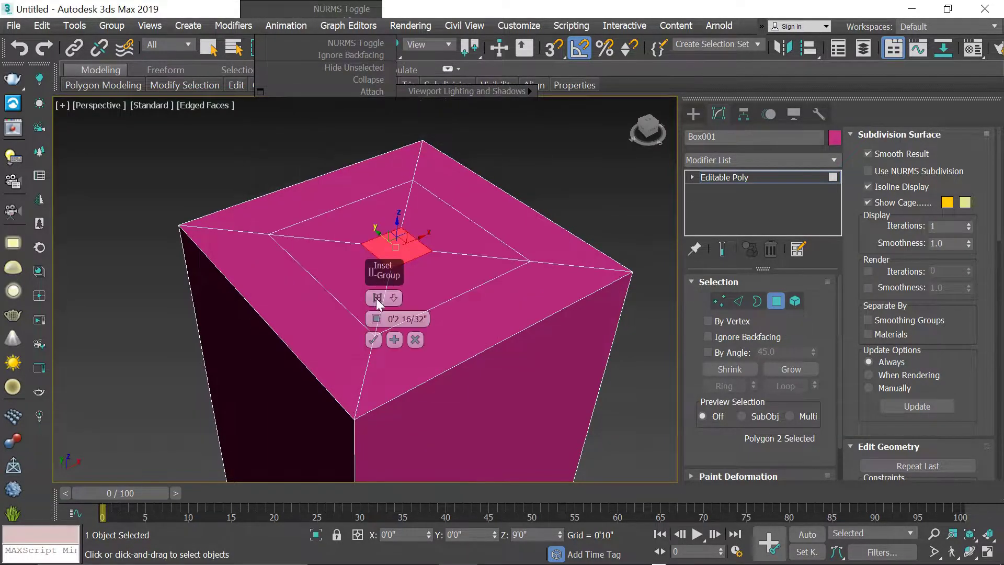
mouse_move(378, 321)
mouse_down()
mouse_move(380, 298)
mouse_move(382, 317)
mouse_up()
click(383, 339)
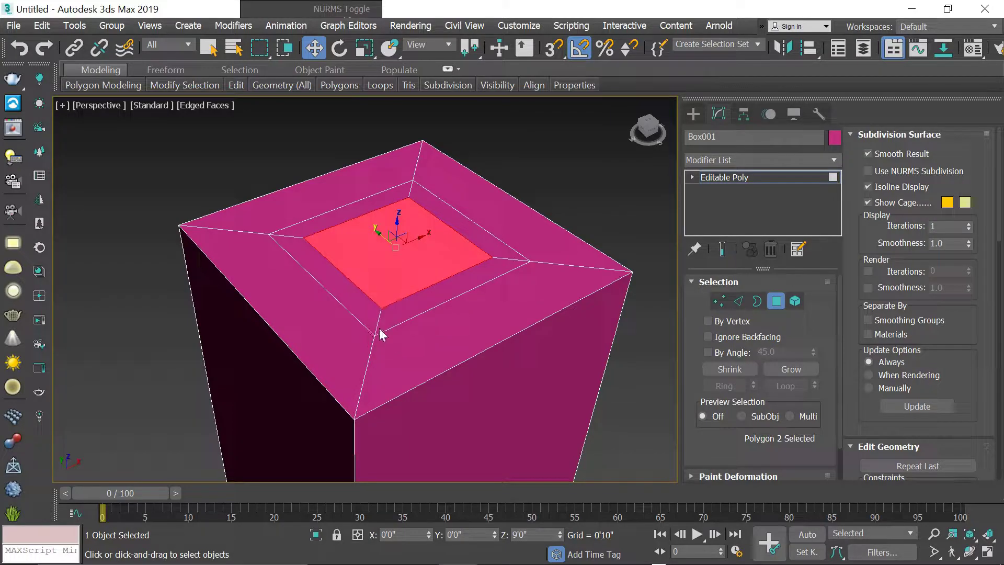
- Extrude the innermost top polygon upward by 0'10"
right_click(390, 268)
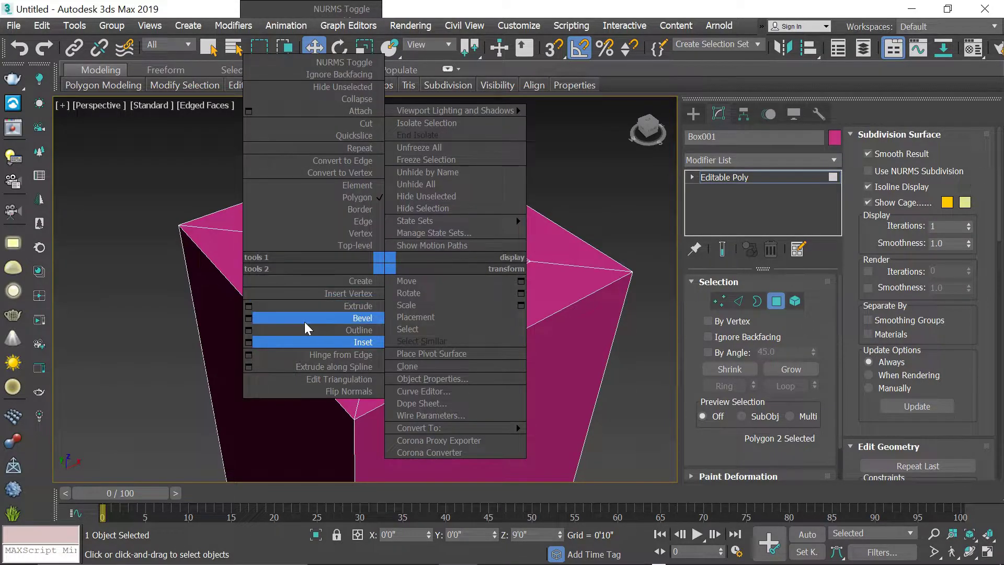
click(249, 306)
middle_drag(459, 327, 477, 227)
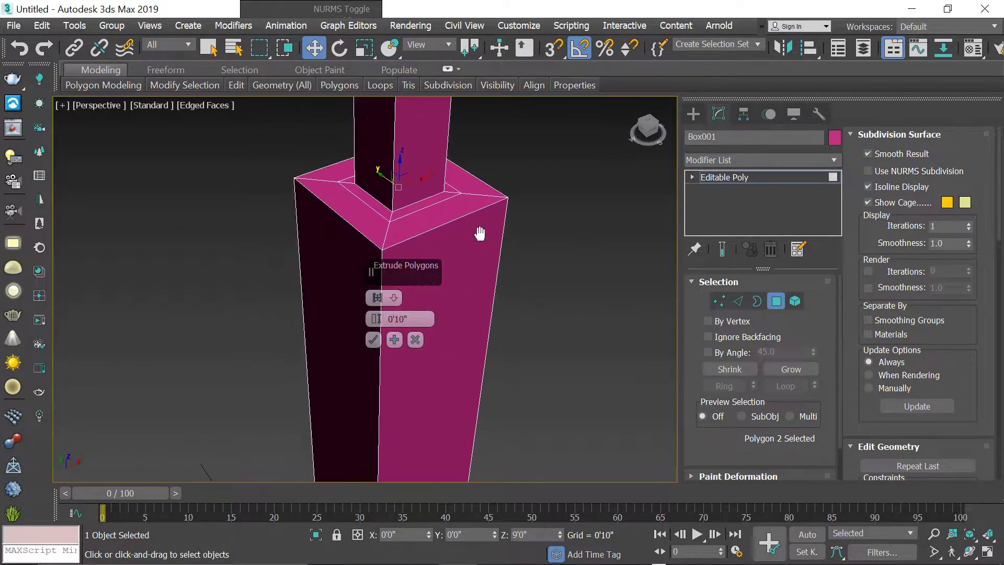
click(374, 340)
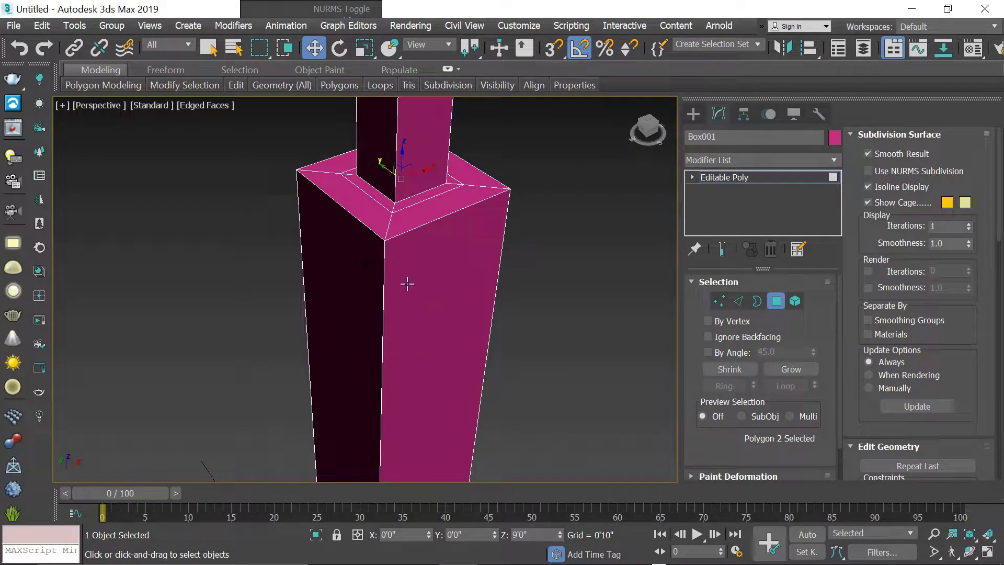
- Select the narrow ring of four polygons around the extruded stem and extrude it inward by about -0'0 26/32" as a groove
scroll(398, 293, down, 5)
alt+middle_drag(408, 269, 372, 262)
scroll(411, 256, up, 6)
click(417, 259)
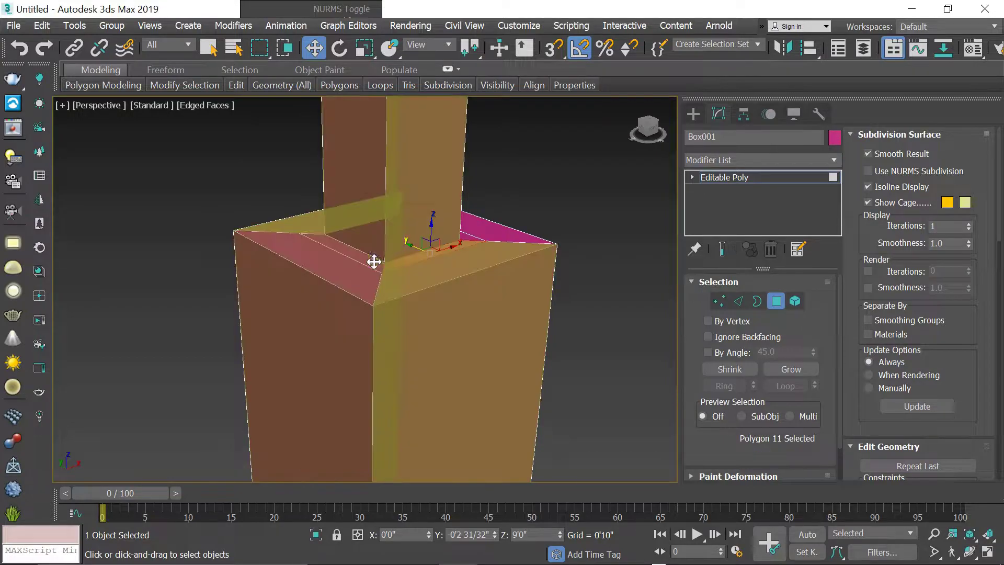
shift+click(372, 263)
alt+middle_drag(467, 251, 403, 246)
right_click(393, 230)
click(261, 277)
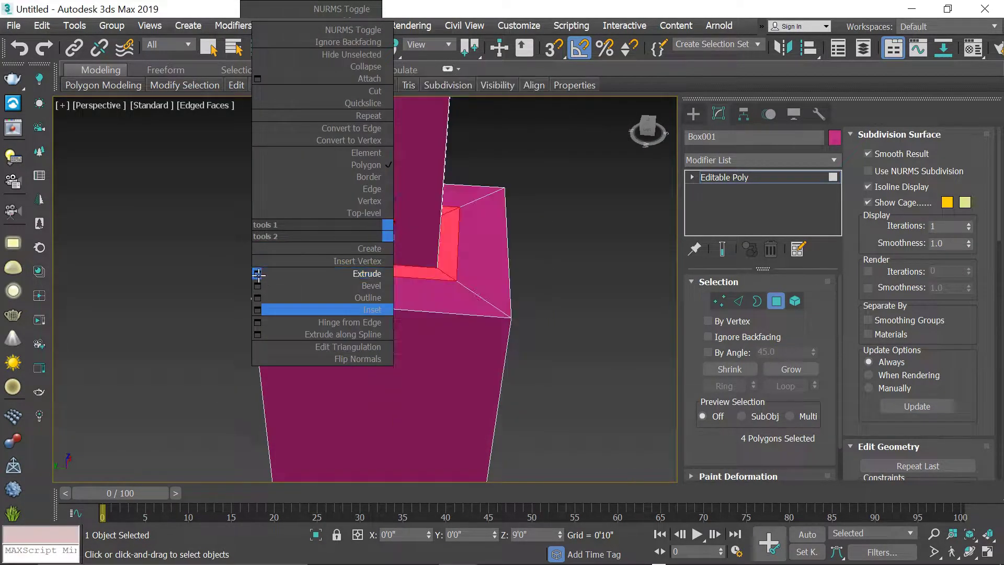
drag(378, 322, 382, 363)
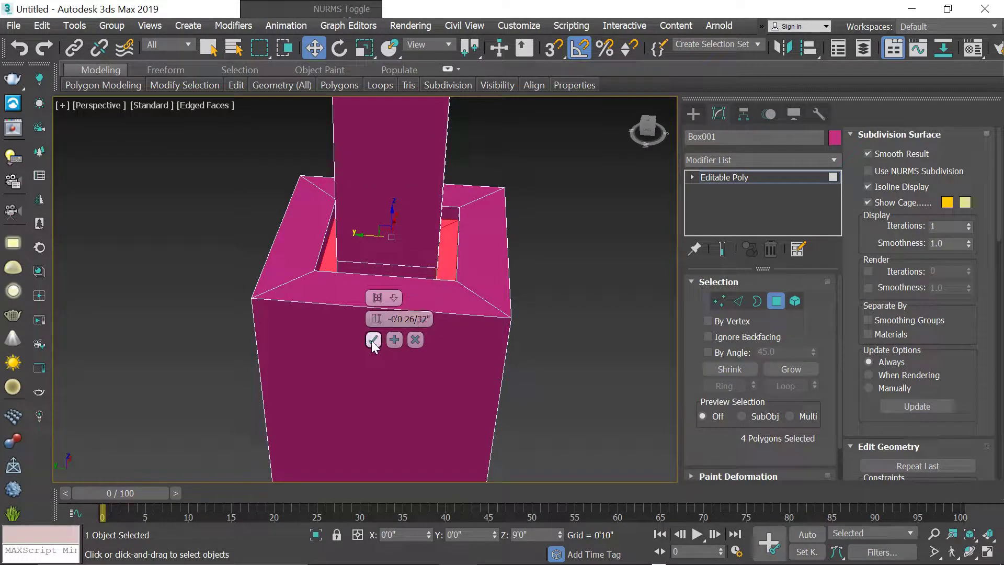
click(373, 339)
- Connect the column's two front vertical edges with one horizontal edge, working at edge level in the front view
scroll(464, 287, down, 3)
scroll(429, 243, down, 4)
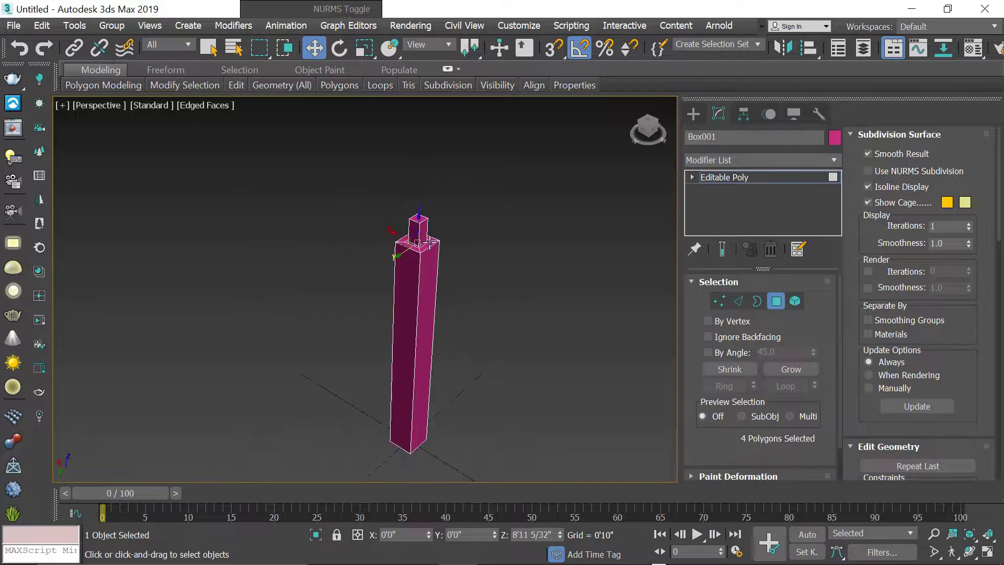
key(alt+w)
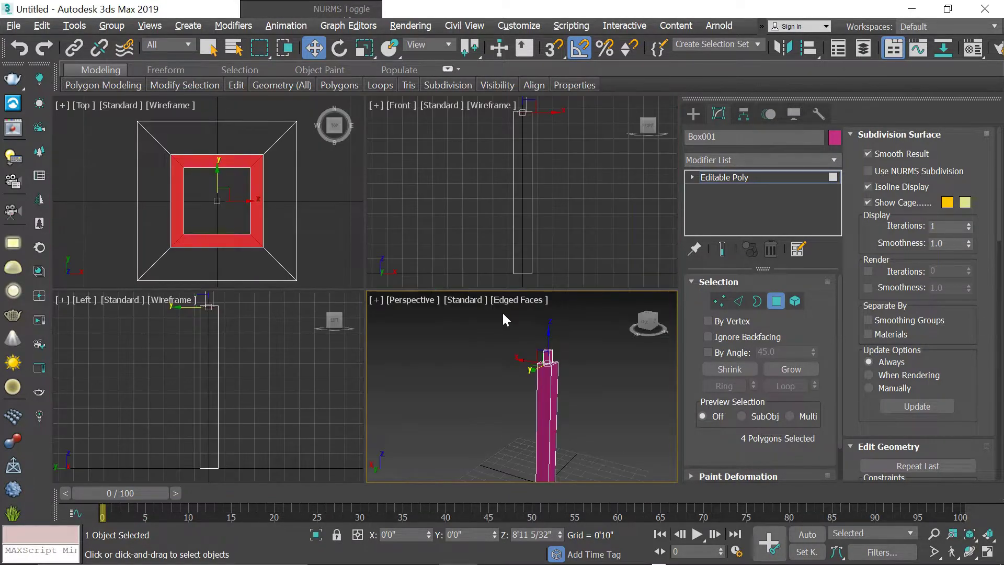
key(alt+w)
mouse_move(406, 215)
middle_down()
mouse_move(406, 251)
mouse_move(404, 234)
middle_up()
click(738, 302)
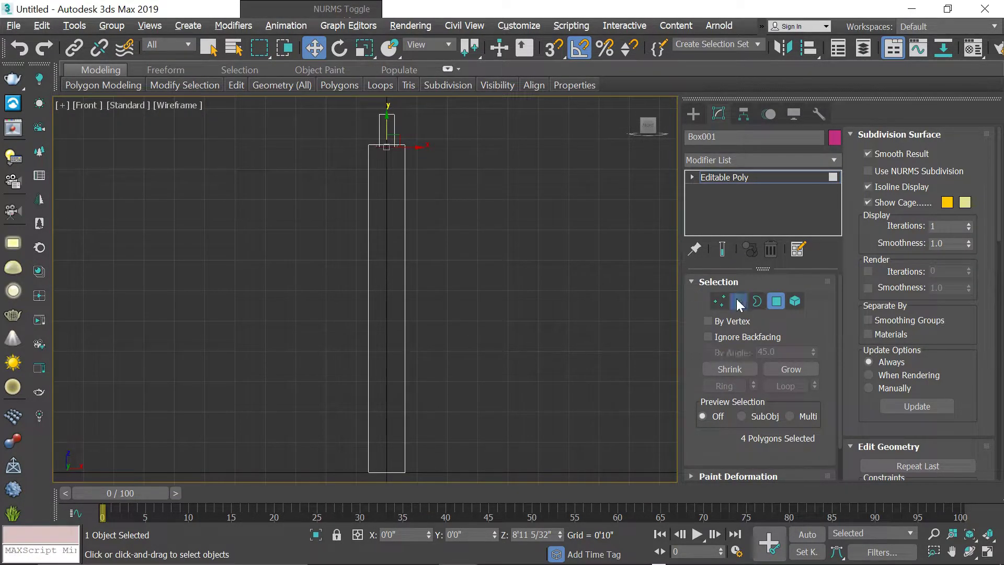
click(404, 182)
ctrl+click(370, 177)
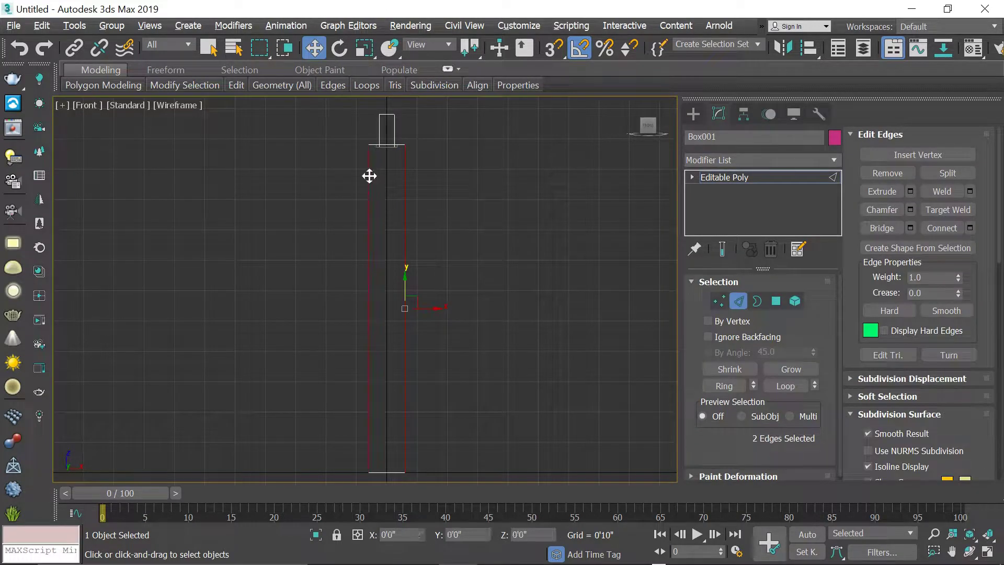
click(970, 228)
click(373, 361)
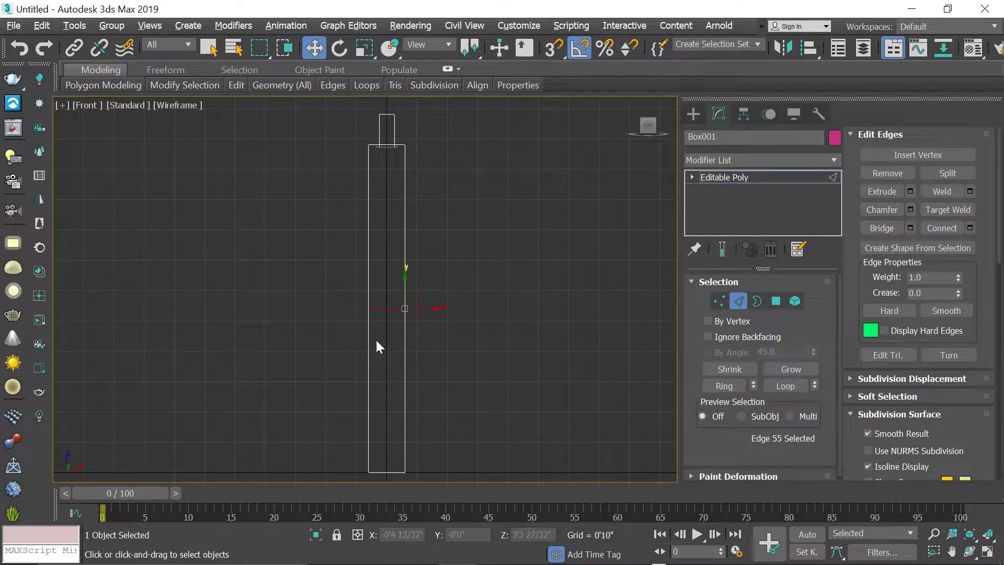
- Move the new horizontal edge up near the column's top, to a height of about 7'11 7/32"
drag(389, 281, 453, 149)
scroll(390, 169, up, 4)
key(alt+w)
right_click(588, 389)
key(alt+w)
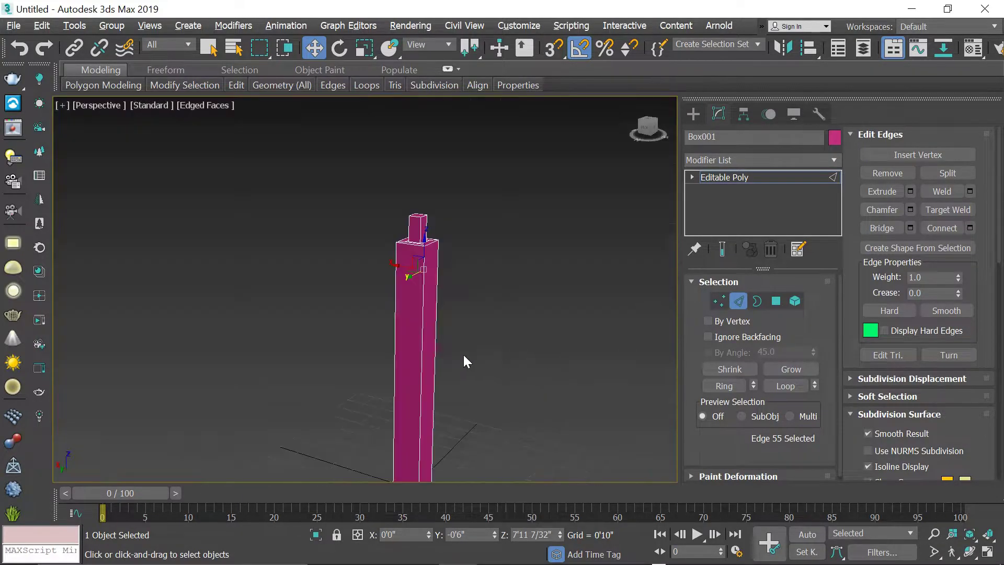
- Select the front polygon above the column's new horizontal edge and extrude it outward by about 0'5"
scroll(414, 263, up, 4)
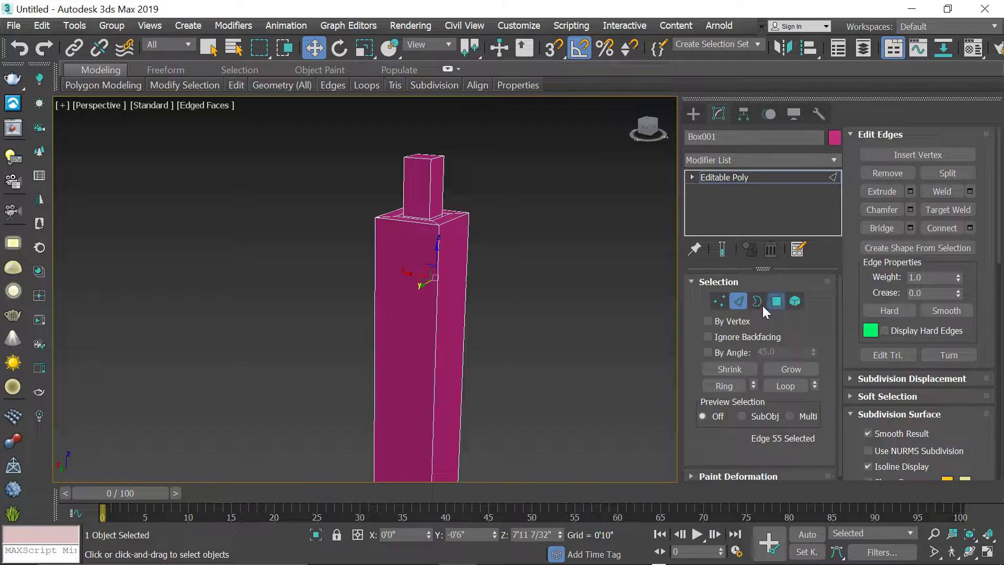
click(777, 302)
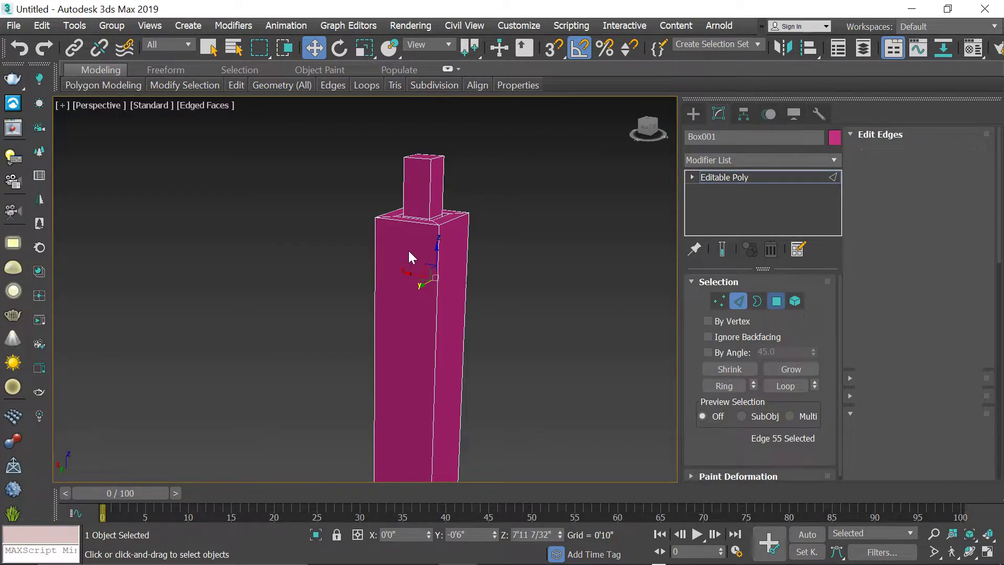
click(408, 248)
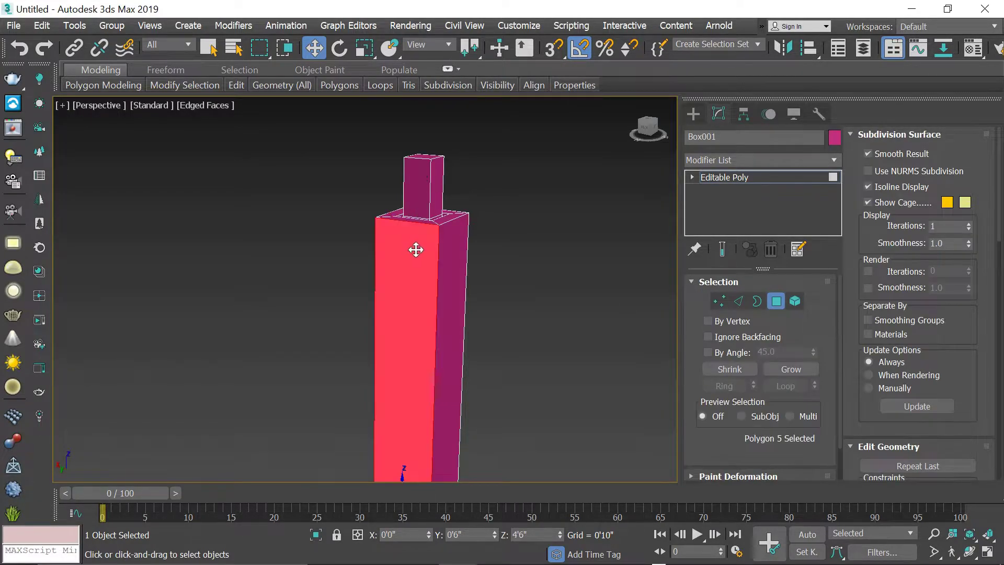
scroll(422, 252, down, 2)
mouse_move(422, 252)
alt+middle_down()
mouse_move(509, 242)
mouse_move(337, 273)
mouse_move(403, 253)
alt+middle_up()
click(406, 256)
alt+middle_drag(438, 307, 393, 267)
right_click(392, 254)
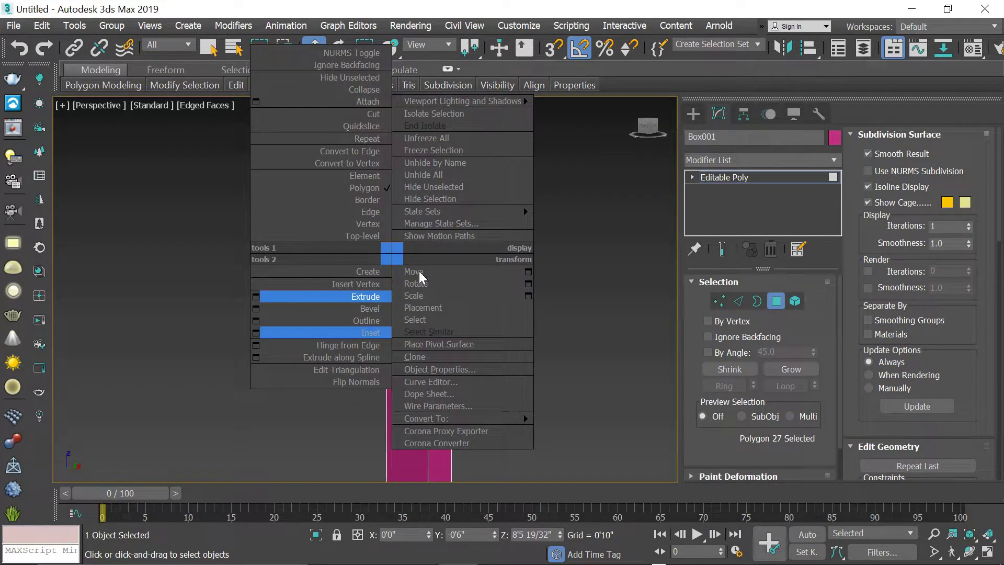
click(256, 297)
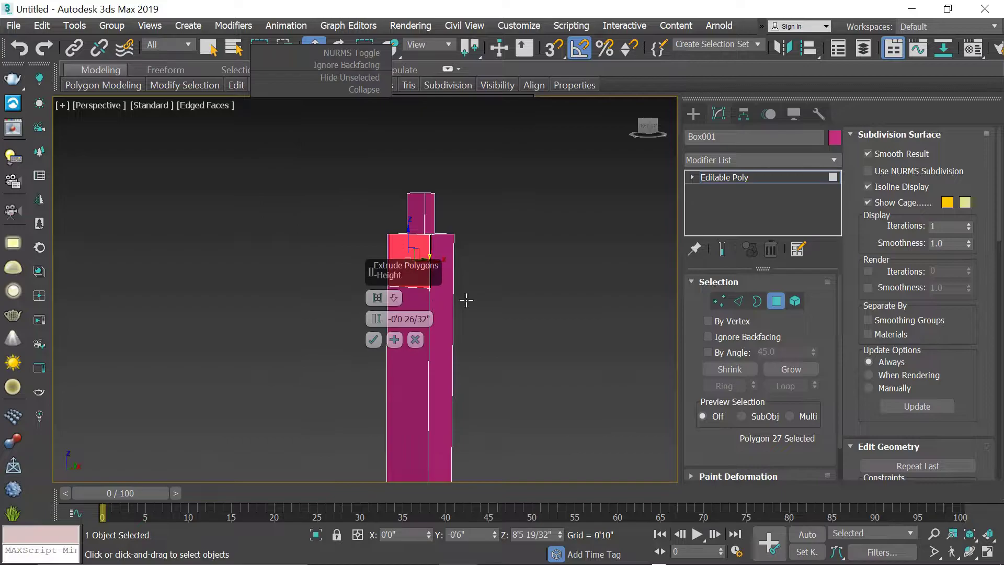
scroll(468, 281, up, 3)
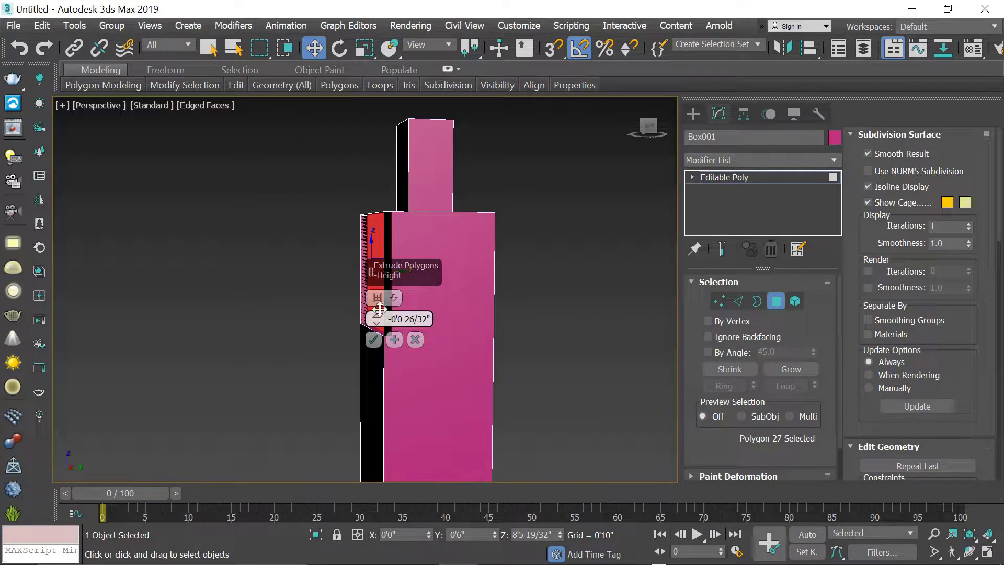
drag(378, 324, 375, 297)
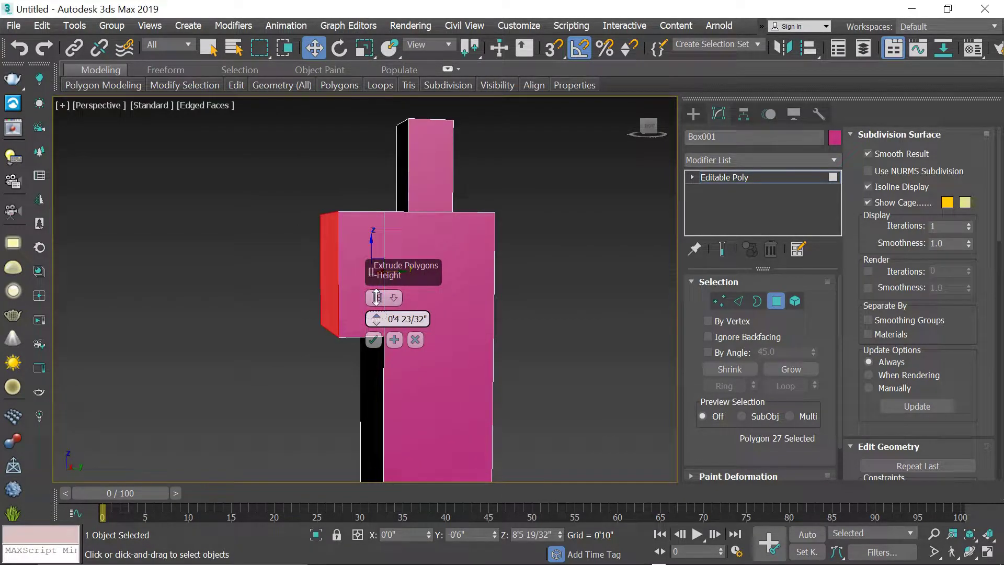
click(376, 297)
- Adjust the front block's extrusion height to about 0'5 11/32" in the left view and apply it as two consecutive segments
key(f)
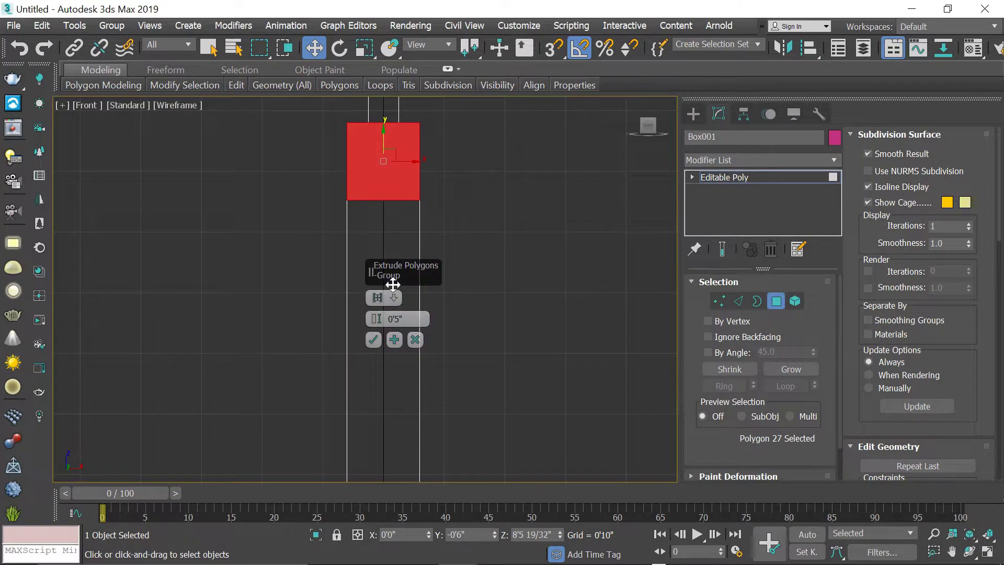
key(l)
middle_drag(410, 148, 356, 187)
drag(375, 313, 375, 317)
click(394, 340)
click(395, 340)
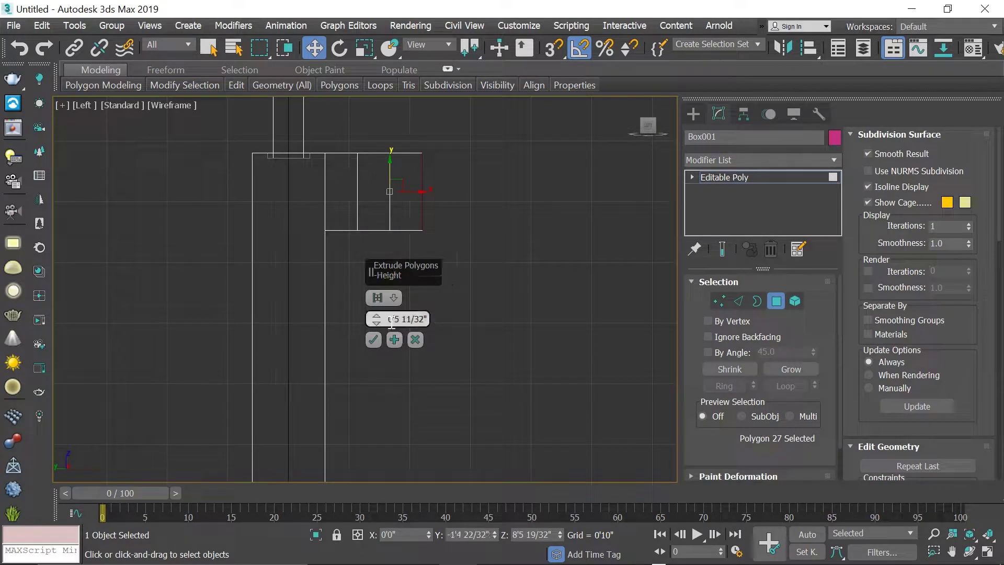
click(415, 339)
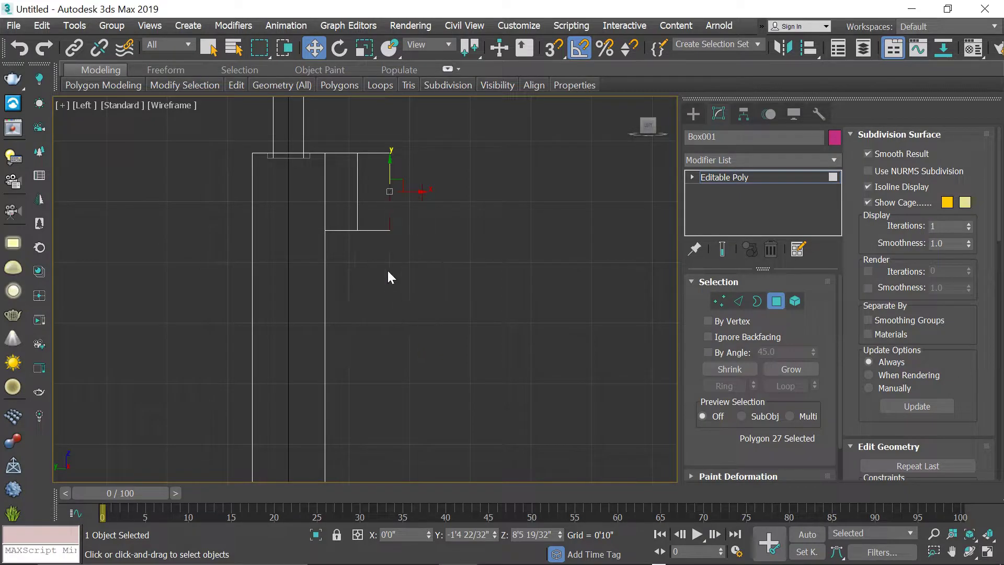
- Extrude the underside polygon of the block's outer segment downward to a height of about 5'8 16/32" in the perspective view
scroll(416, 262, down, 2)
key(alt+w)
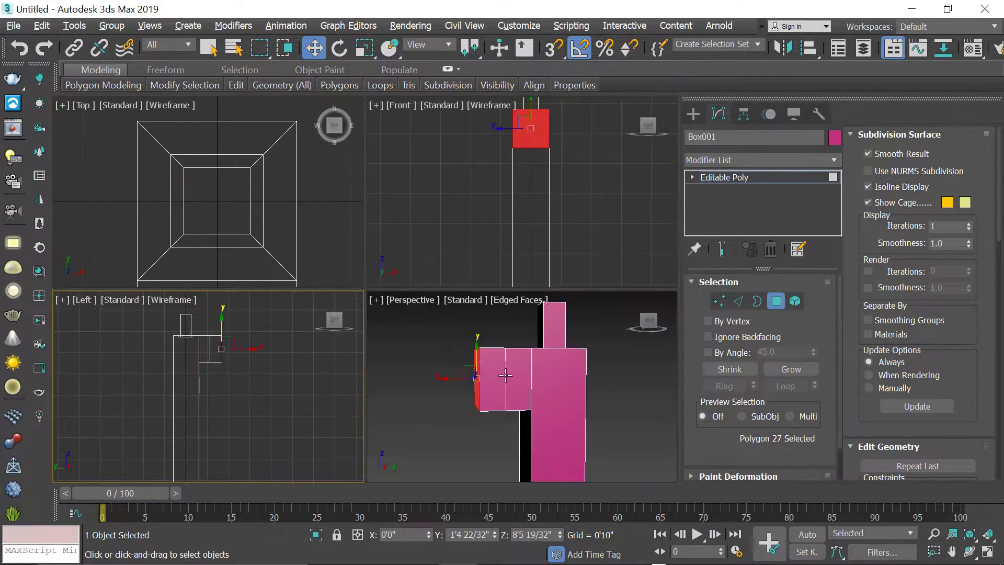
right_click(505, 375)
key(alt+w)
alt+middle_drag(360, 320, 386, 290)
click(316, 333)
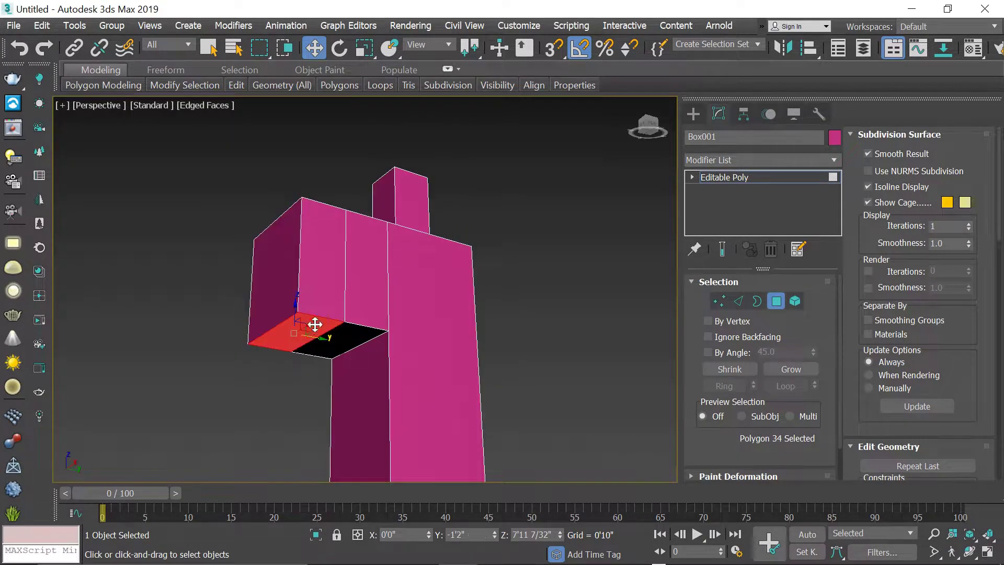
scroll(376, 298, down, 4)
right_click(367, 240)
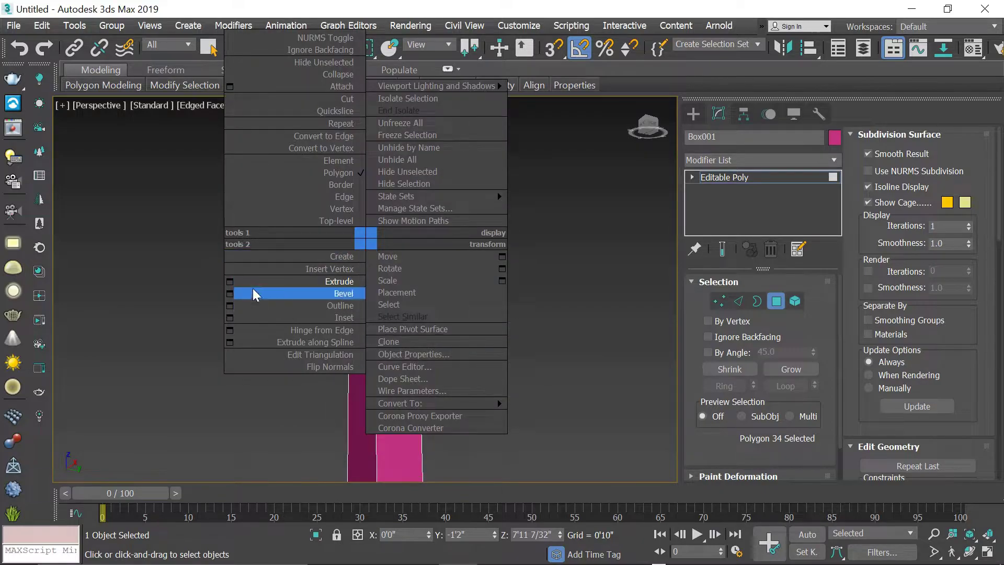
click(229, 282)
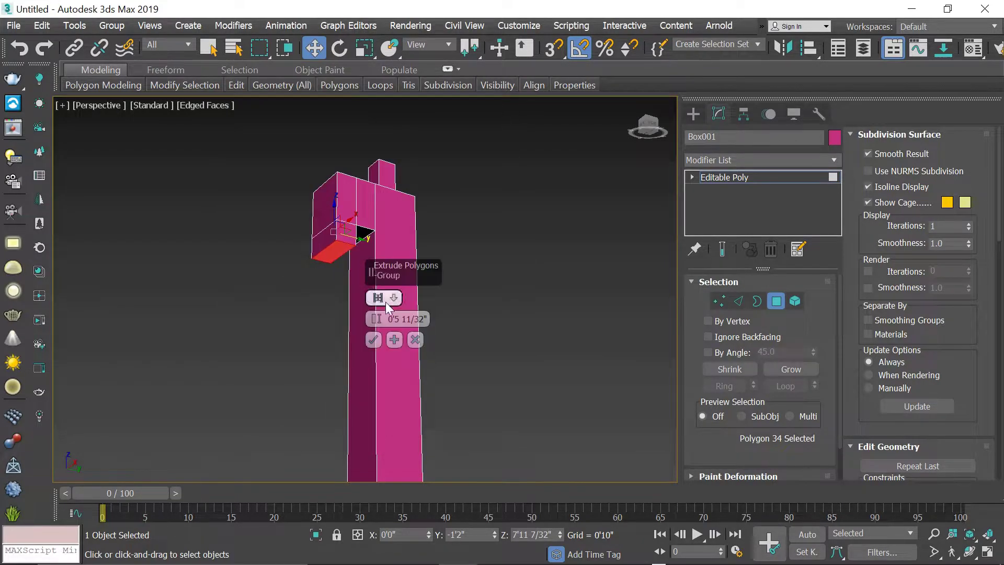
drag(377, 317, 391, 197)
alt+middle_drag(473, 235, 481, 256)
scroll(480, 256, up, 3)
drag(377, 318, 379, 343)
click(374, 340)
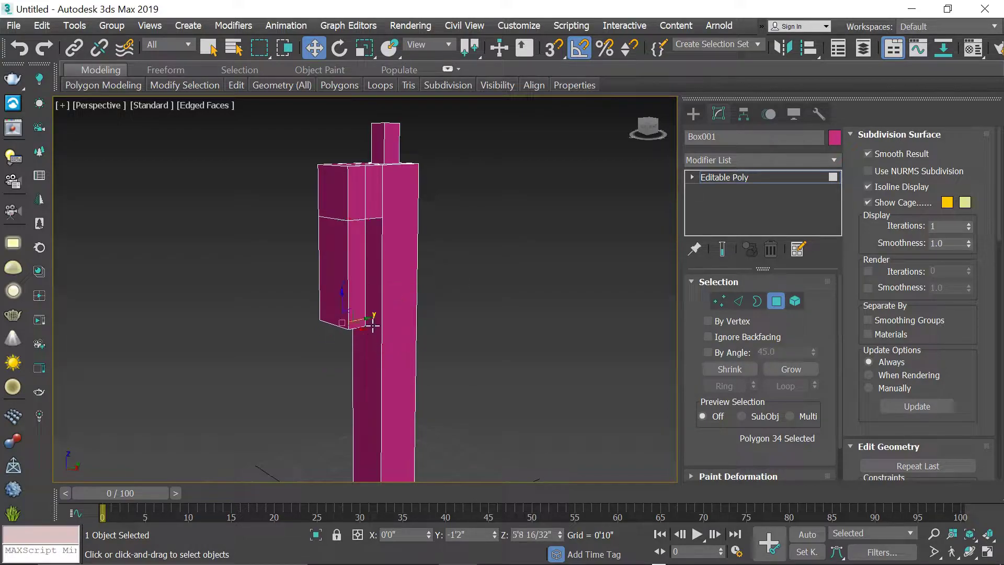
- Scale down the bottom polygon of the hanging part so that it tapers towards its lower end
mouse_move(386, 251)
alt+middle_down()
mouse_move(387, 231)
mouse_move(380, 239)
alt+middle_up()
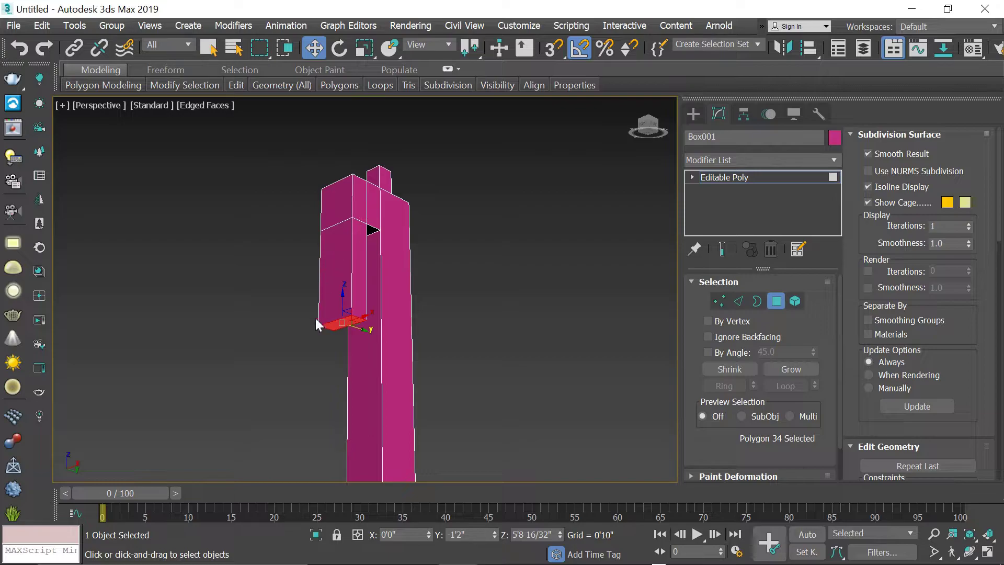
click(364, 48)
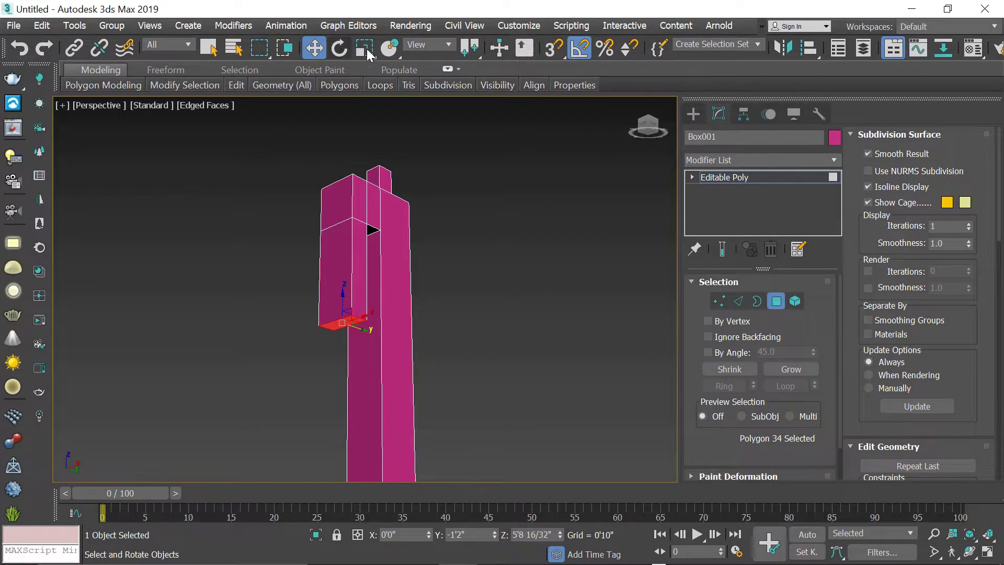
drag(356, 331, 358, 374)
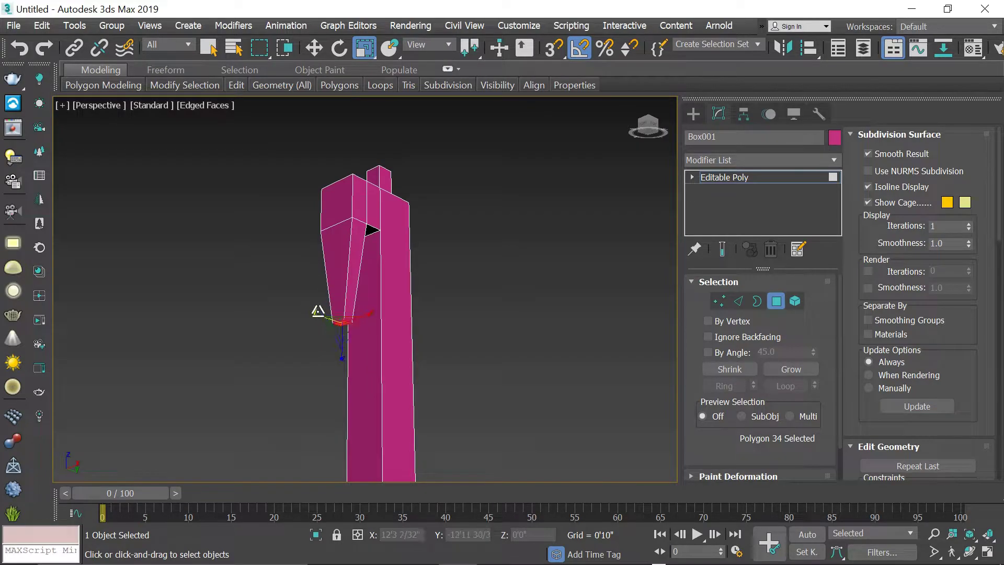
alt+middle_drag(366, 307, 442, 315)
alt+middle_drag(440, 256, 390, 267)
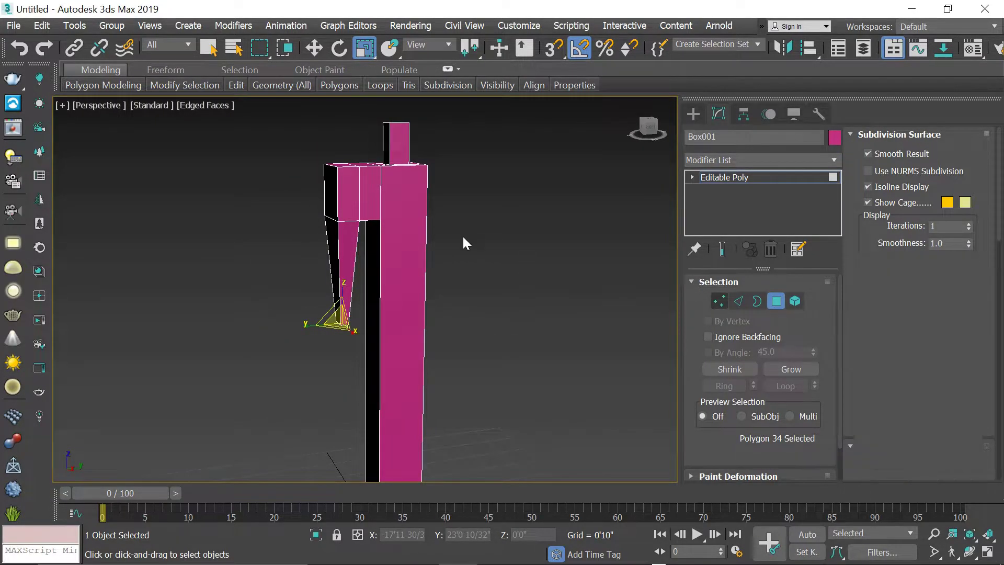
- Select the twelve vertices of the projecting block's outer segment in the left view and move them down to slope its connection to the column
key(1)
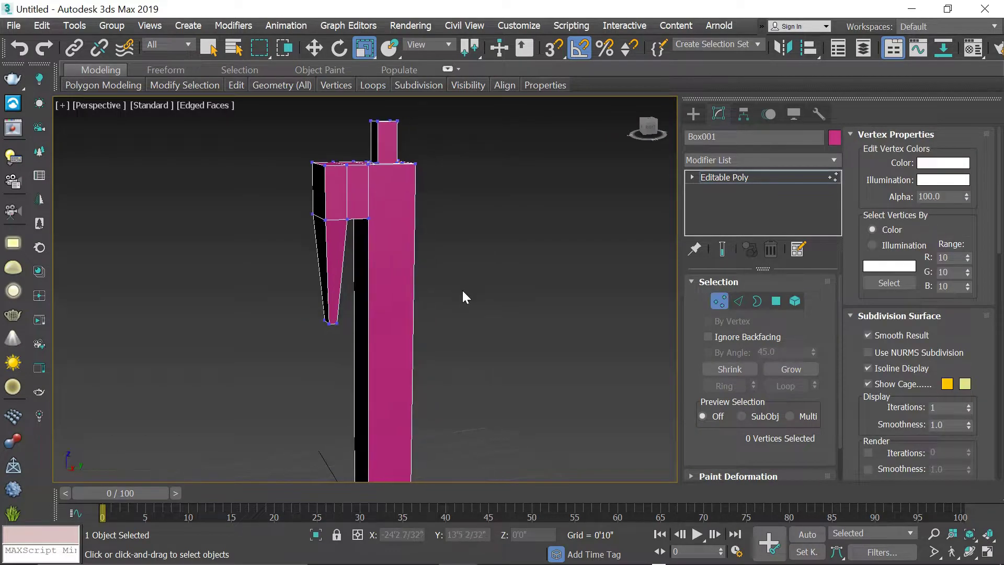
key(f)
key(l)
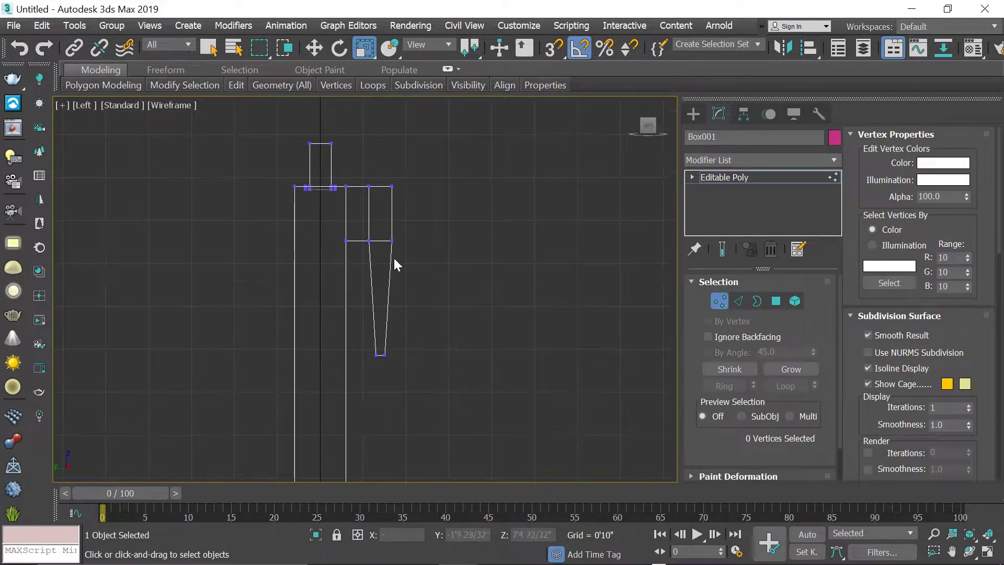
drag(453, 423, 452, 414)
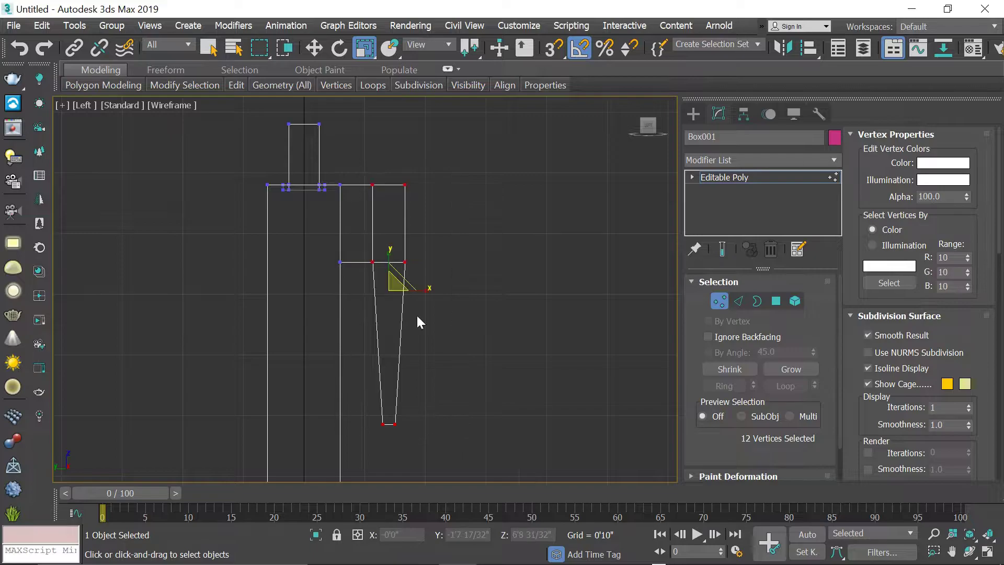
key(w)
drag(389, 261, 395, 286)
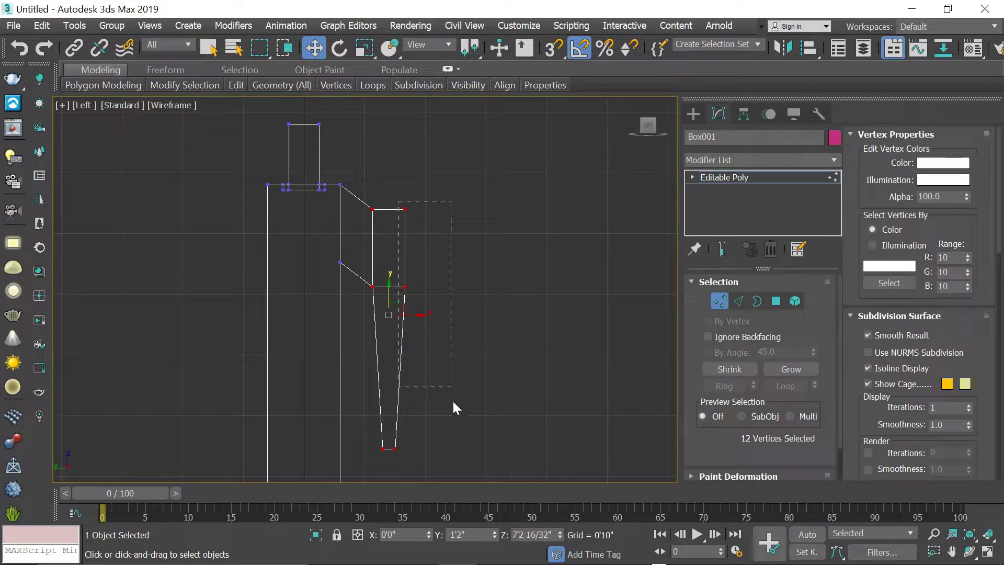
- Move the six outermost vertices of the projecting part further down to continue the slope, and return to the perspective view
drag(457, 464, 454, 472)
drag(402, 281, 402, 312)
scroll(437, 268, down, 3)
key(alt+w)
middle_click(541, 411)
key(alt+w)
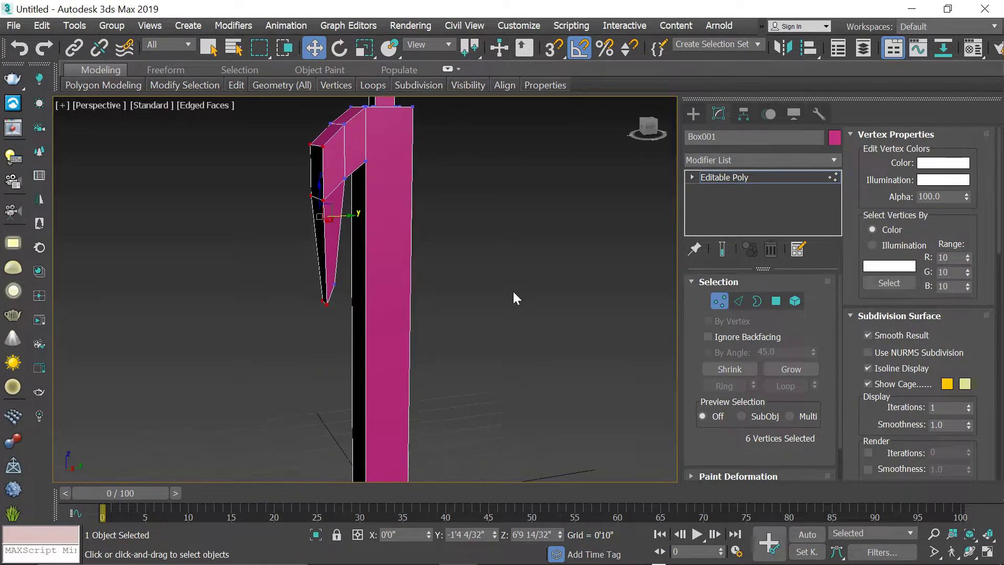
scroll(446, 317, down, 4)
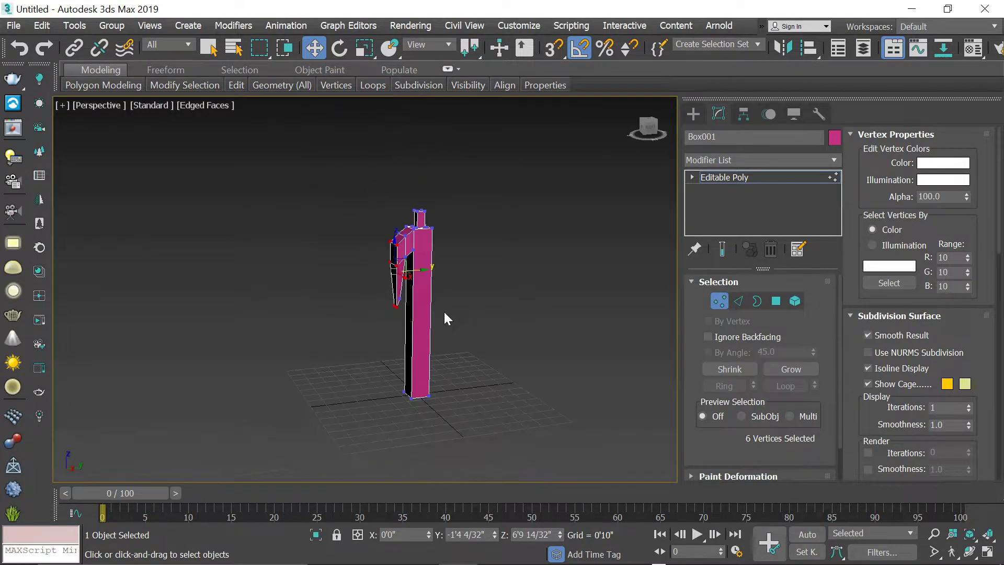
- Select the column's four vertical edges below the hanging part and connect them with 2 segments
click(737, 302)
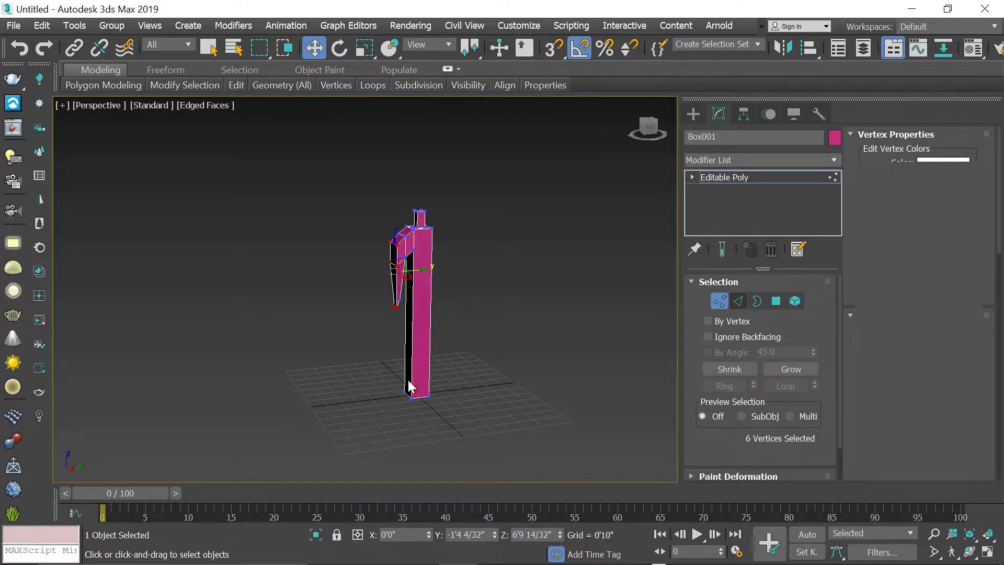
scroll(433, 332, up, 2)
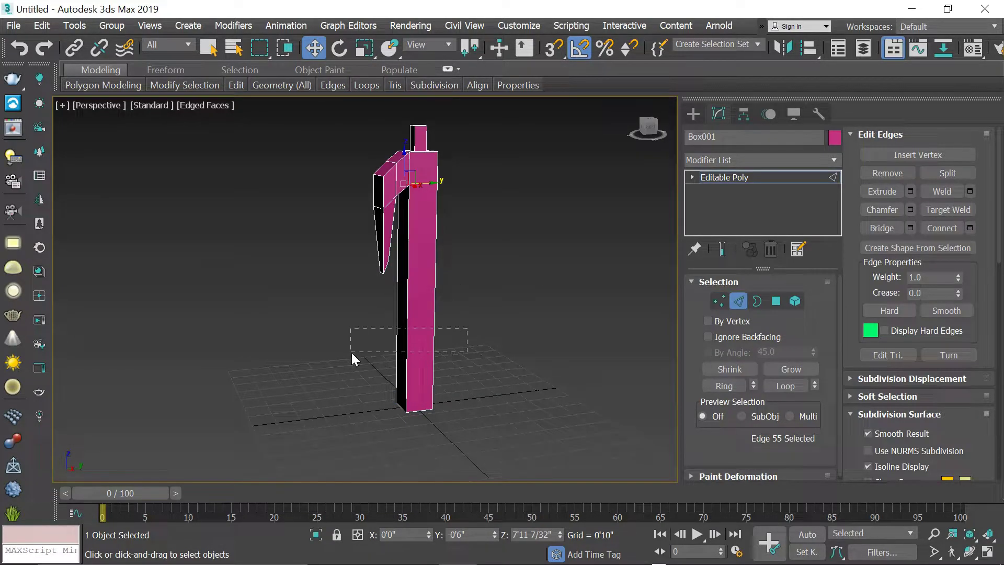
drag(352, 352, 352, 353)
mouse_move(460, 334)
alt+middle_down()
mouse_move(561, 314)
mouse_move(473, 334)
alt+middle_up()
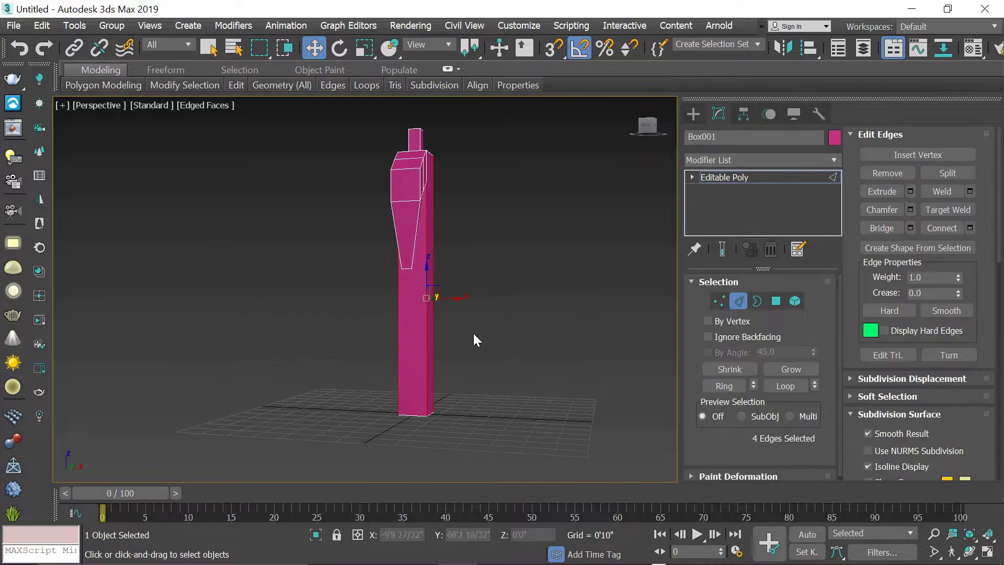
click(970, 229)
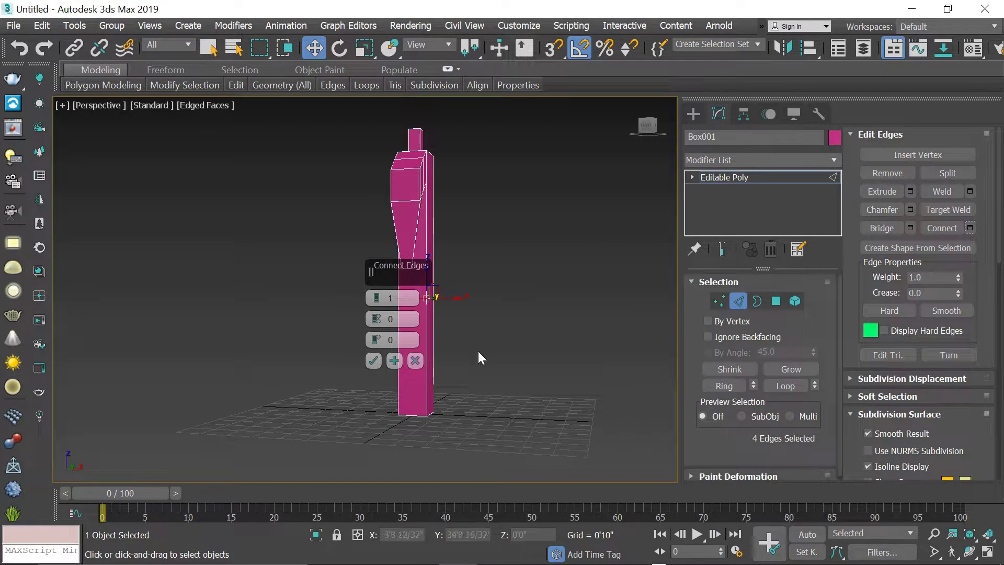
key(alt+w)
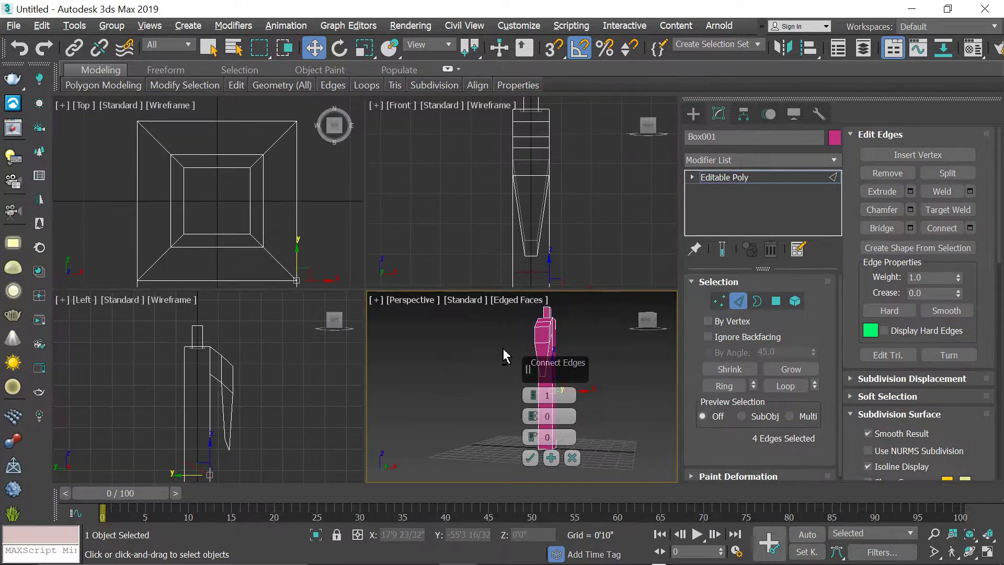
right_click(564, 228)
key(alt+w)
scroll(478, 210, down, 3)
scroll(450, 347, up, 1)
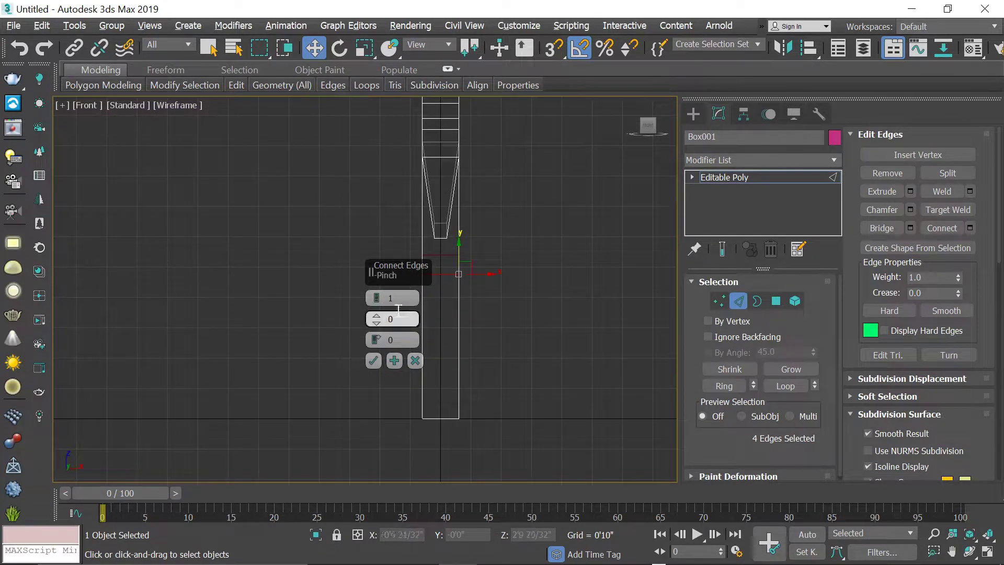
click(377, 295)
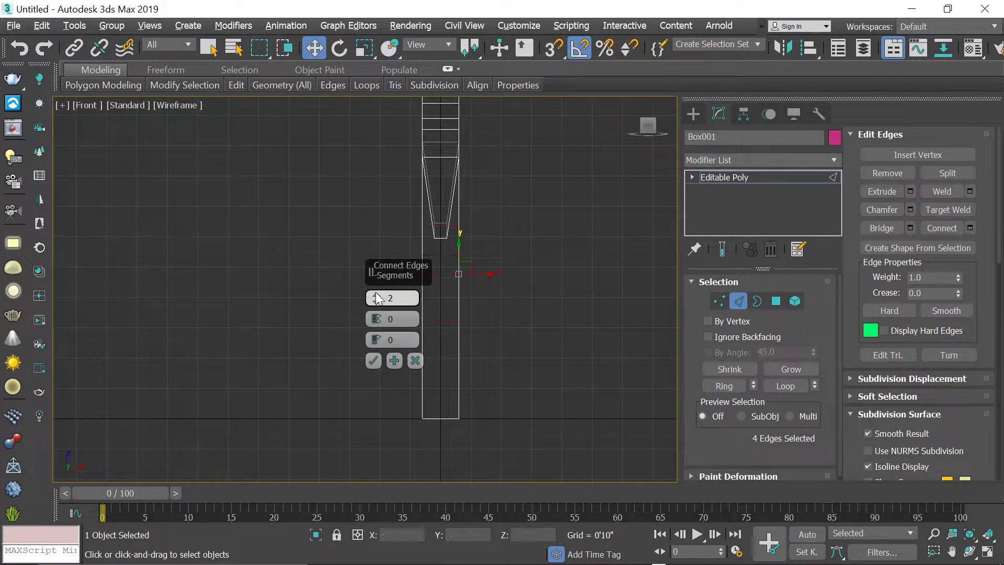
click(374, 360)
- In the left view, select the four vertices of the upper new edge loop and scale them vertically until the loop is level
drag(443, 193, 514, 264)
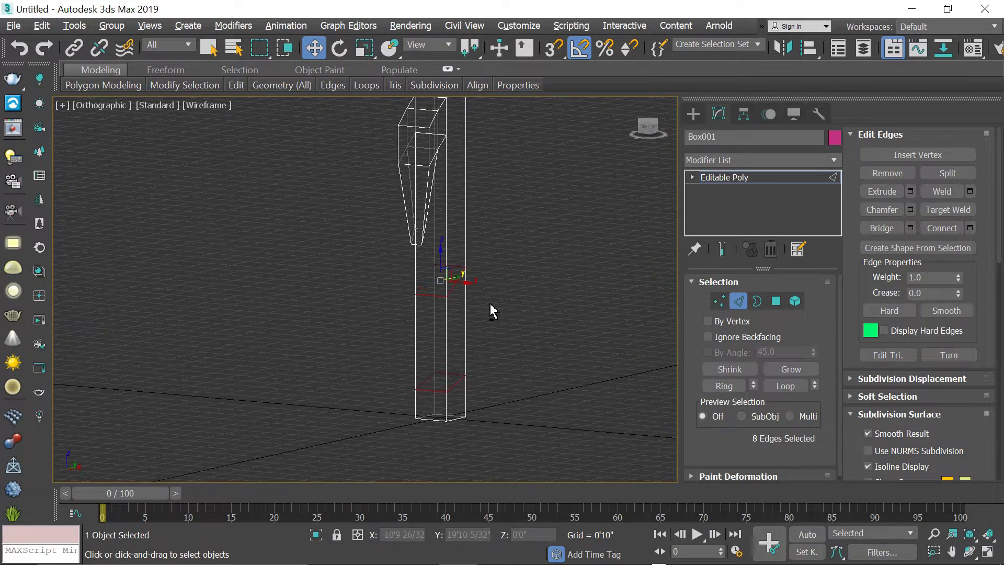
key(alt+w)
right_click(523, 362)
key(alt+w)
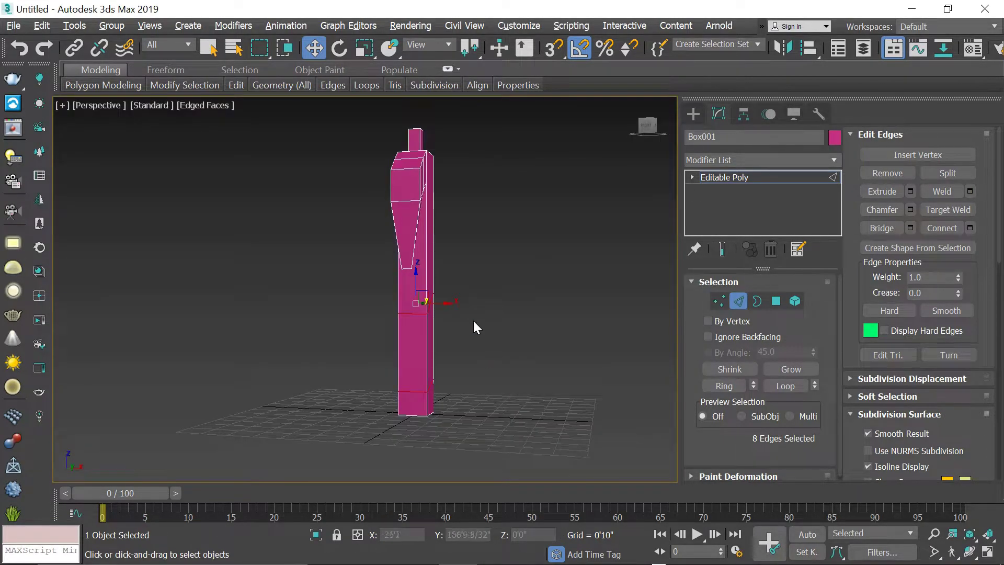
key(l)
scroll(471, 321, down, 3)
middle_drag(445, 375, 450, 286)
drag(395, 298, 441, 323)
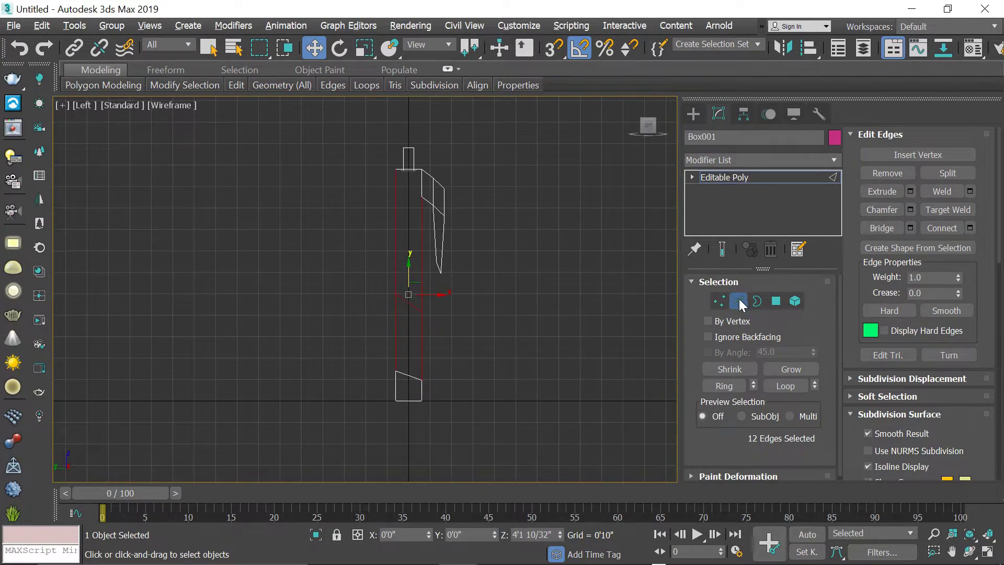
click(721, 301)
click(722, 302)
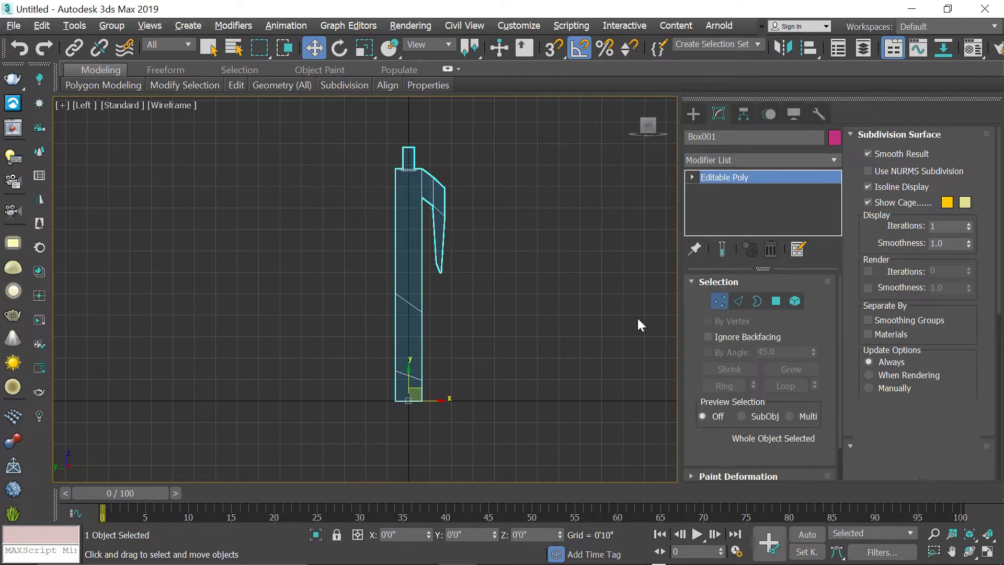
scroll(394, 307, up, 2)
drag(378, 279, 458, 331)
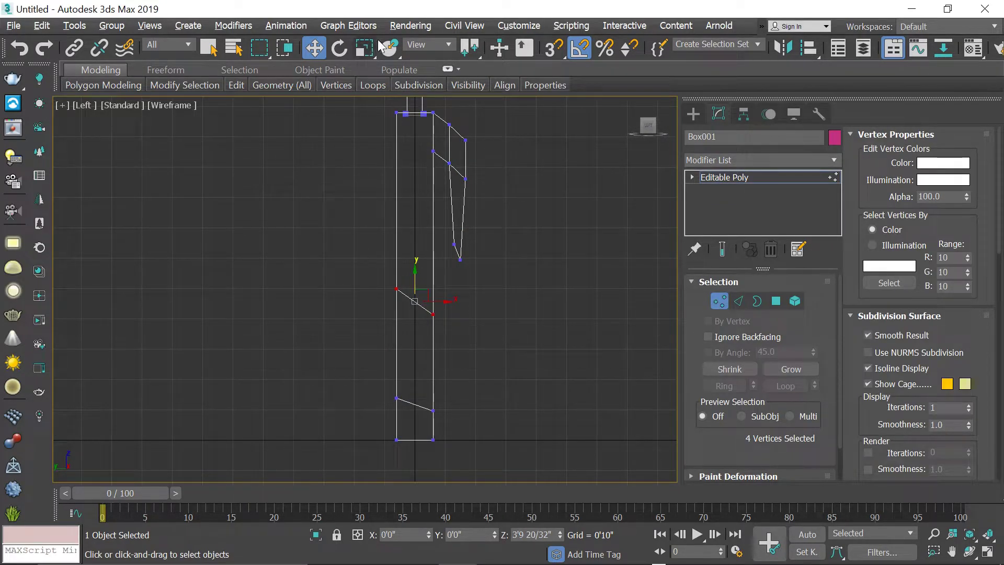
click(365, 50)
drag(417, 262, 429, 404)
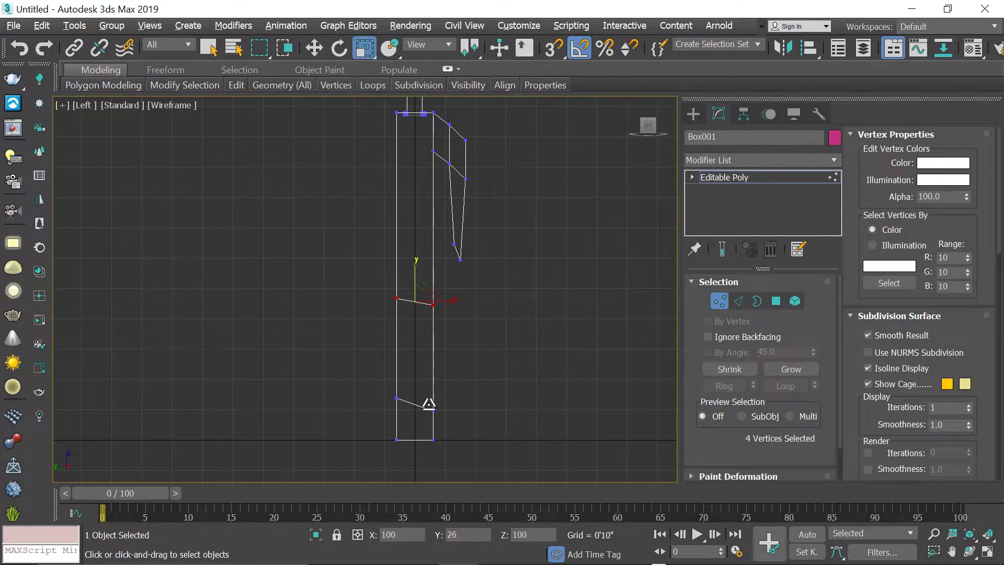
drag(401, 449, 401, 448)
drag(458, 104, 457, 135)
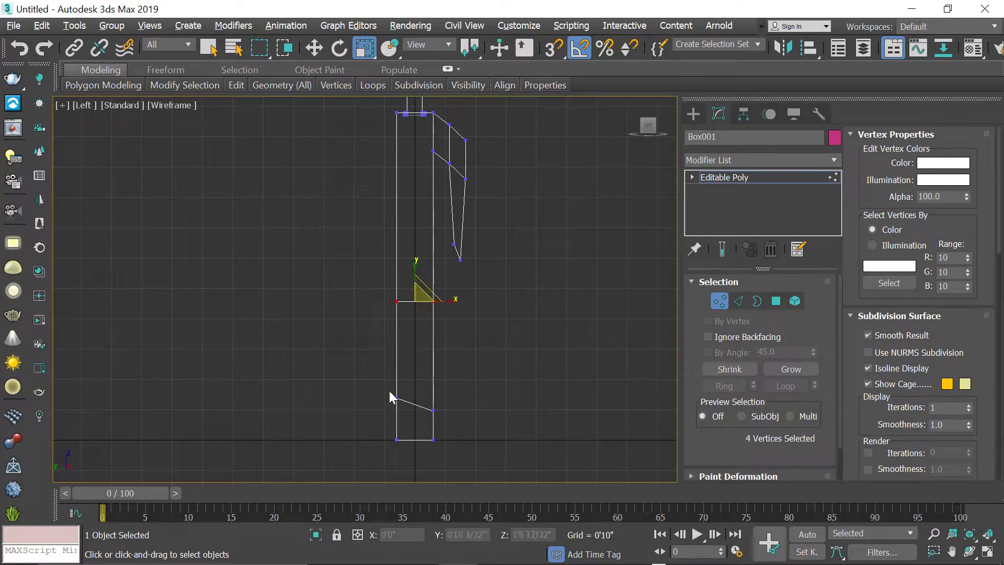
- Select the lower edge loop's four vertices, scale them vertically to level the loop, and return to the perspective view
drag(456, 438, 456, 439)
drag(416, 366, 438, 491)
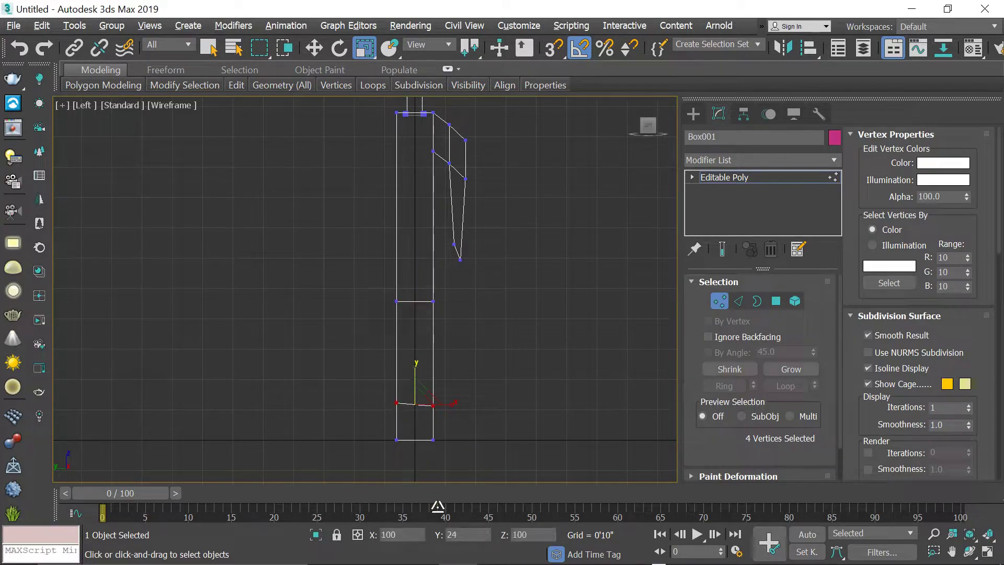
drag(453, 377, 454, 377)
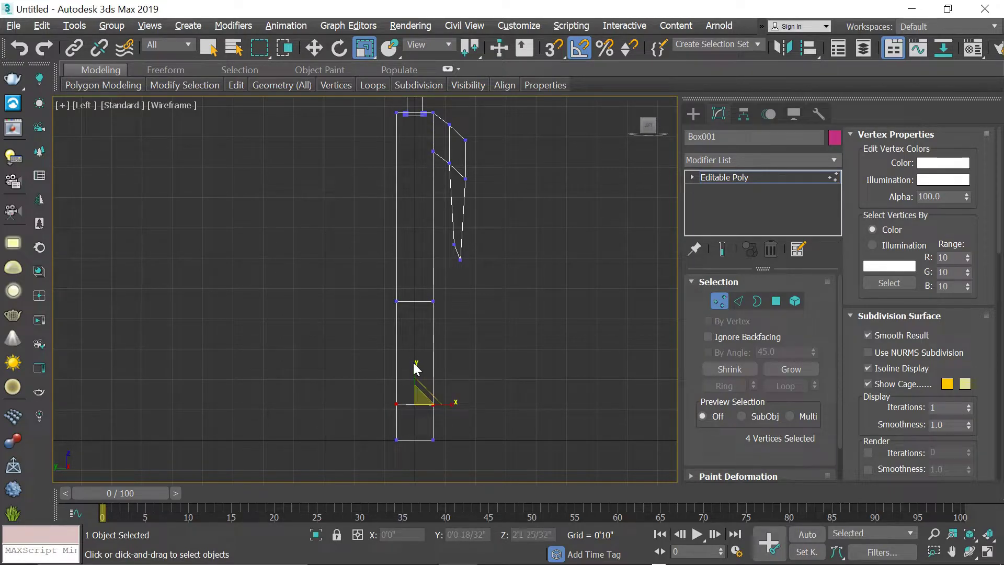
drag(418, 366, 431, 286)
drag(487, 436, 487, 437)
key(alt+w)
key(alt+w)
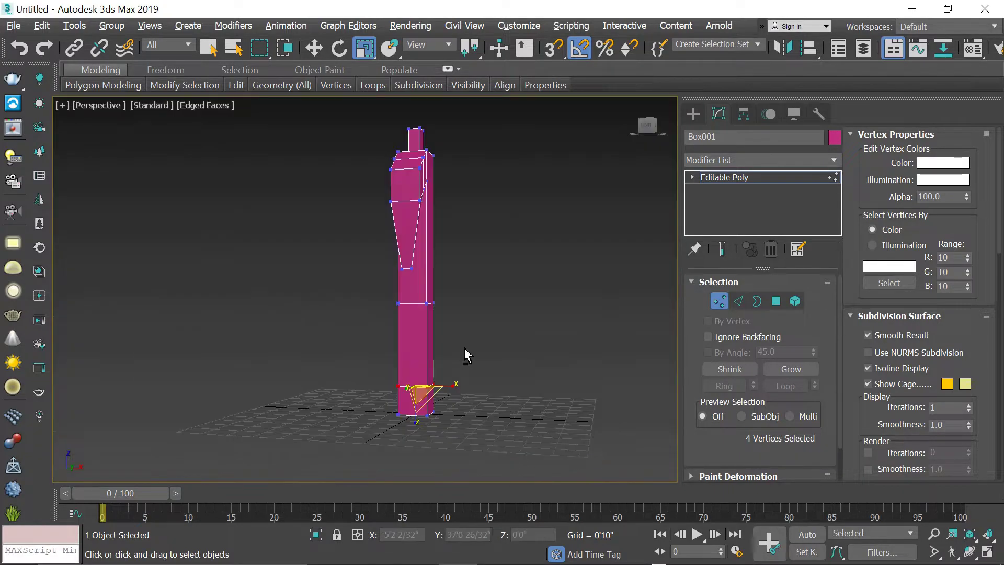
- Select the four side polygons between the two lower edge loops and start a Bevel by Local Normal
click(778, 301)
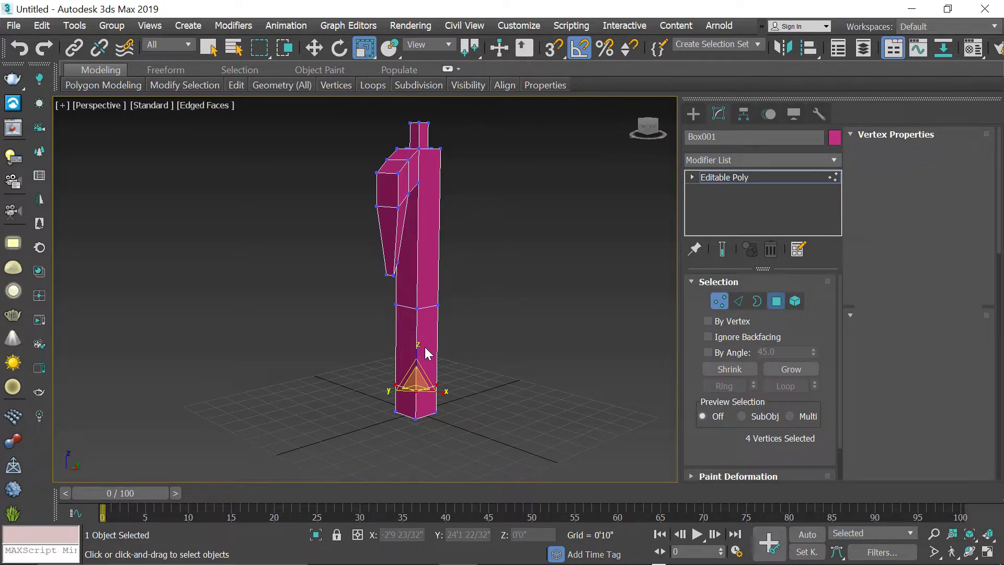
scroll(425, 346, up, 3)
shift+click(424, 342)
right_click(418, 331)
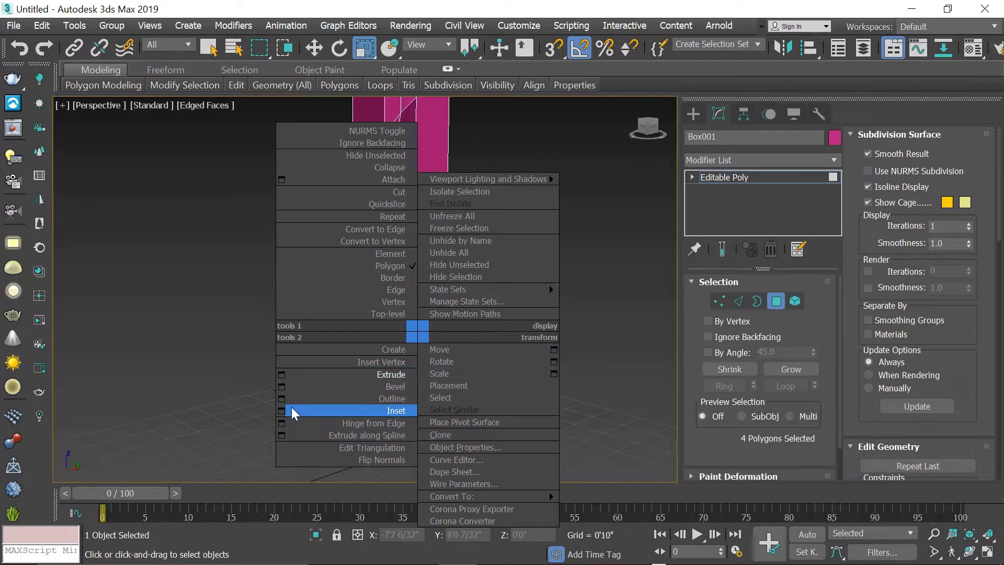
click(281, 387)
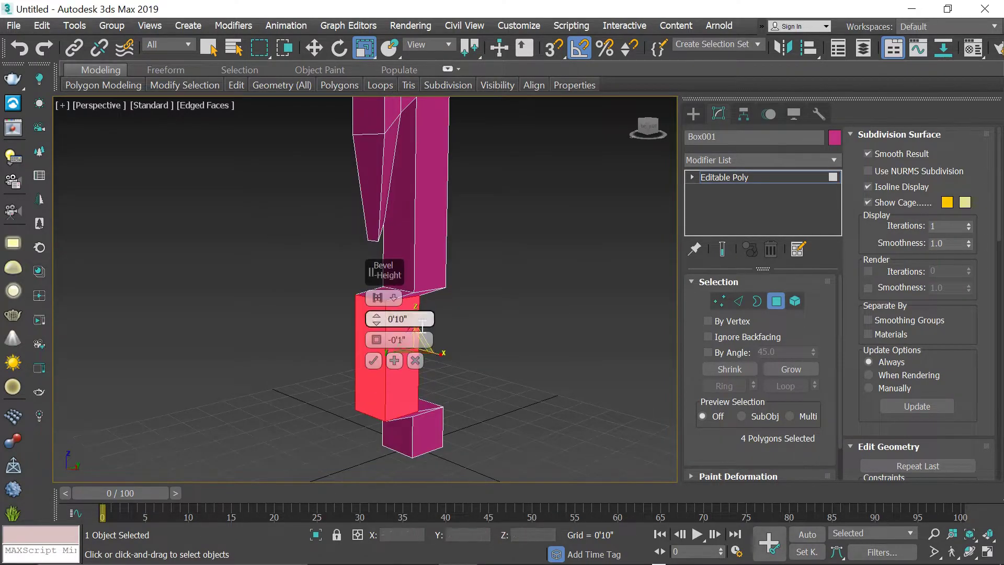
mouse_move(392, 297)
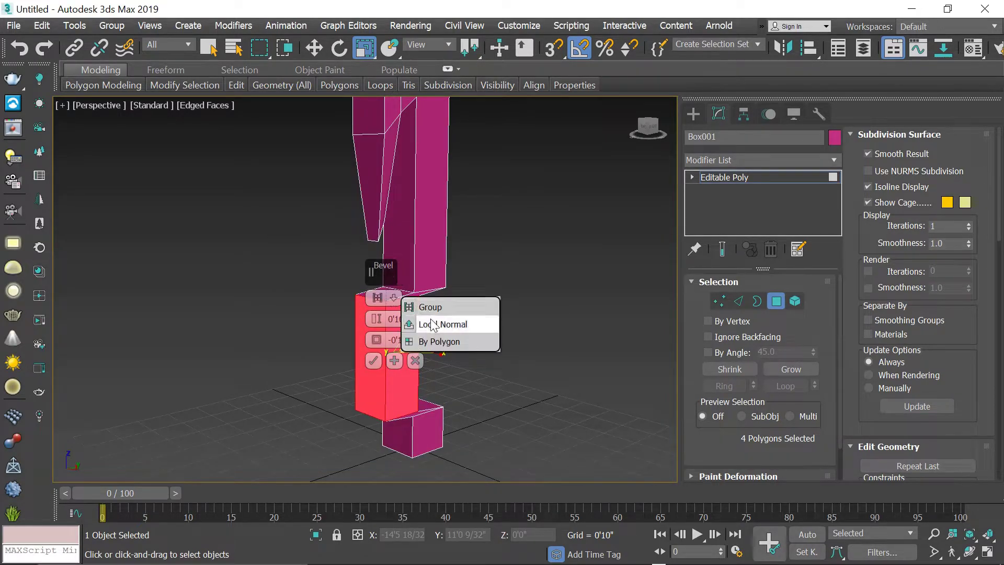
click(434, 325)
scroll(504, 276, up, 5)
scroll(511, 256, down, 5)
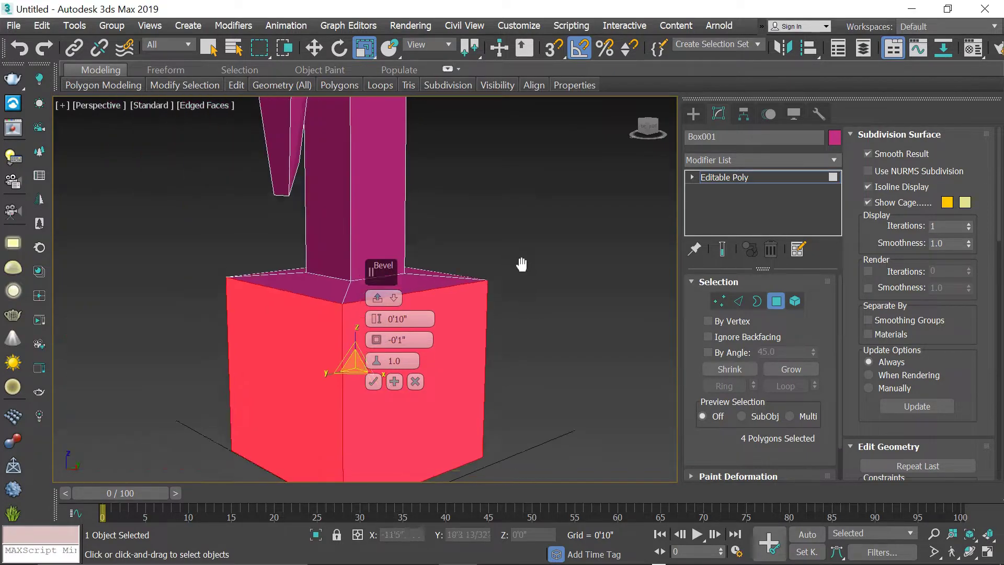
- Set the bevel height to 1" and the outline to about -2 30/32", and apply the bevel twice to form a thicker band
double_click(390, 316)
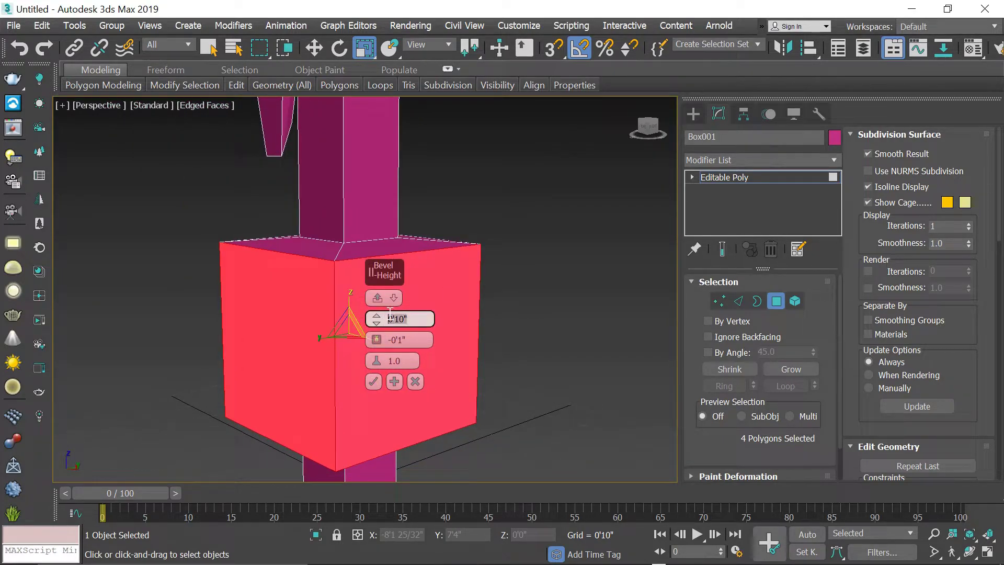
text(1)
click(400, 340)
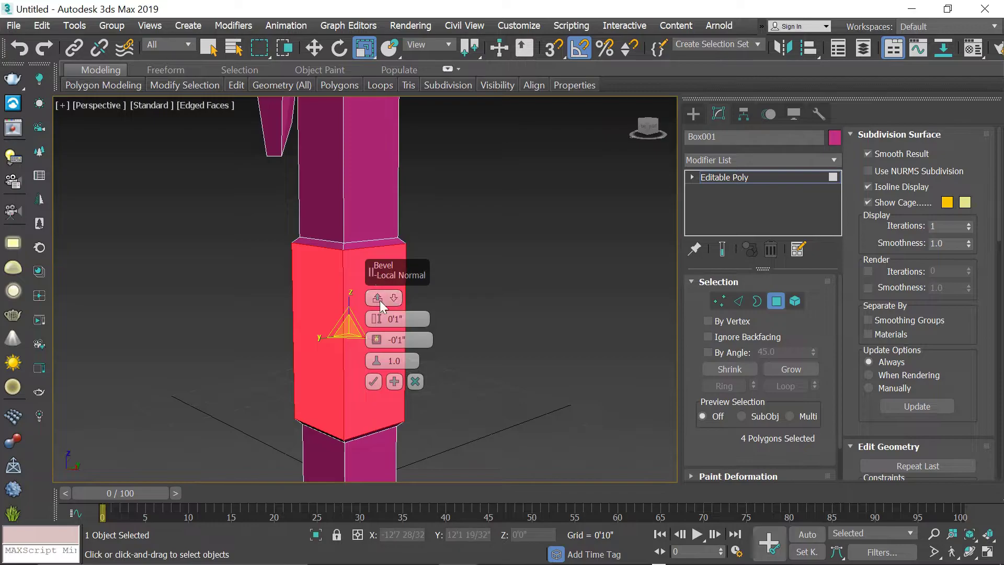
drag(376, 342, 377, 341)
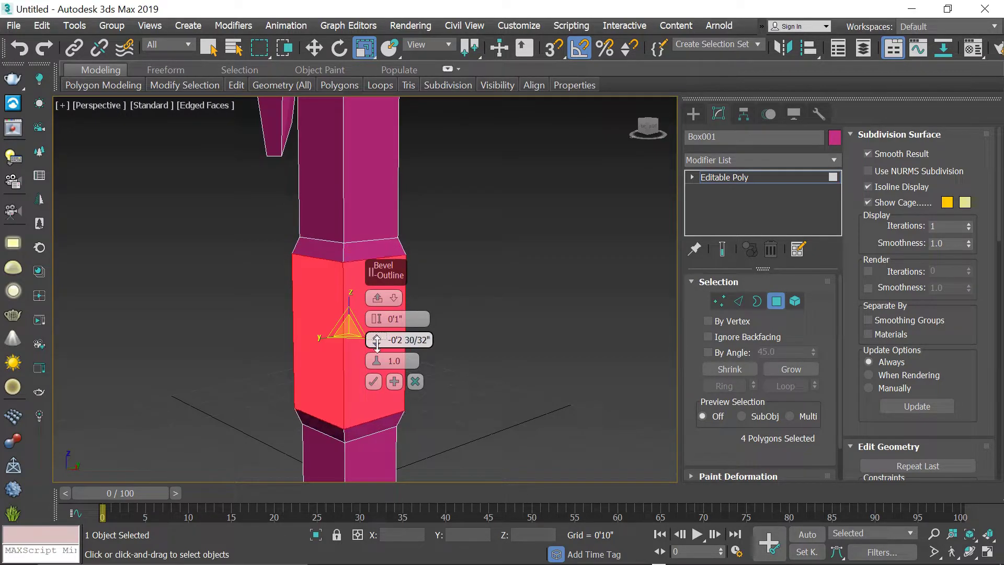
click(394, 381)
click(373, 382)
scroll(428, 253, down, 5)
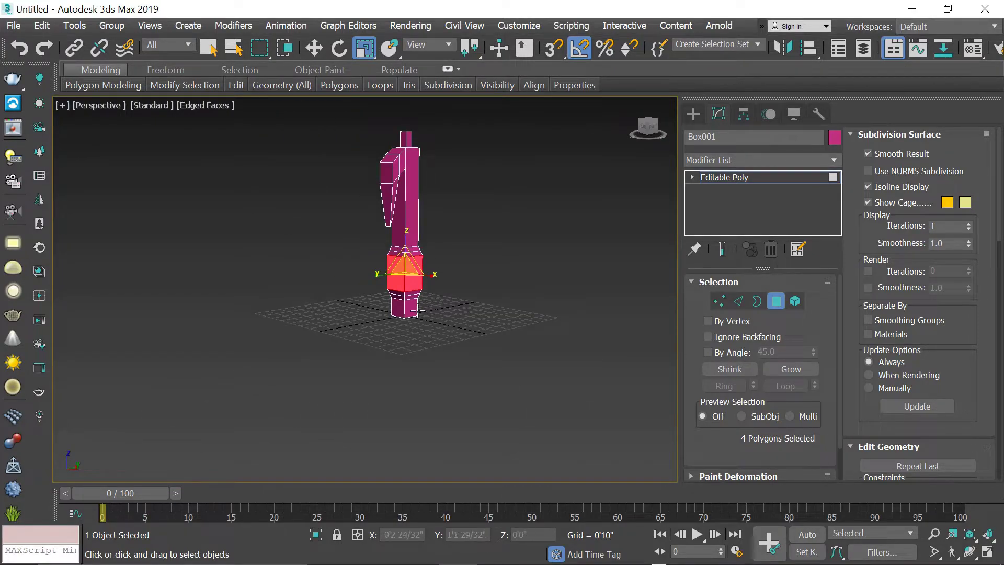
- Select the column's bottom polygon and extrude it downward by 2'2 23/32"
alt+middle_drag(476, 330, 471, 274)
scroll(421, 292, up, 6)
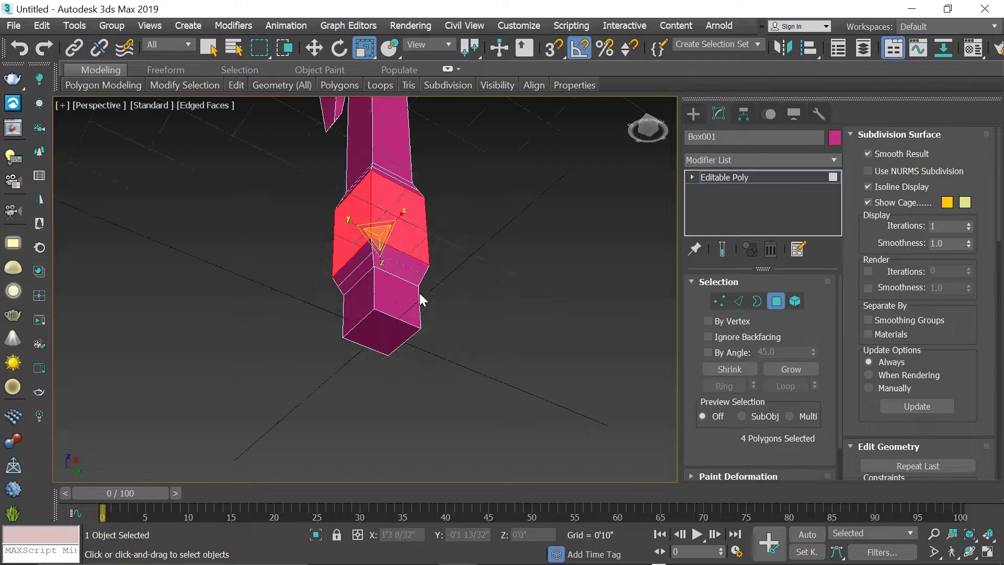
click(360, 375)
scroll(429, 322, down, 5)
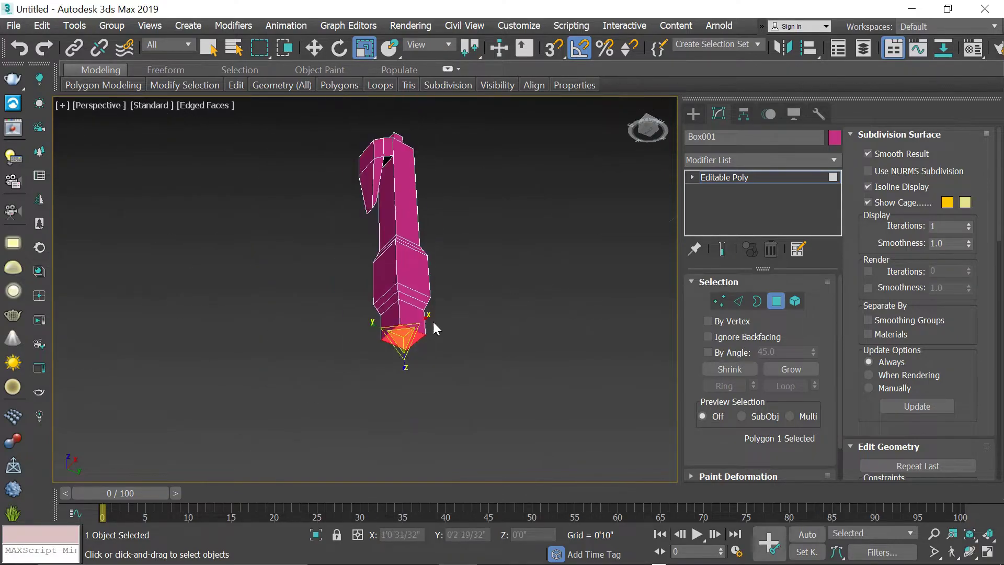
right_click(402, 301)
click(267, 345)
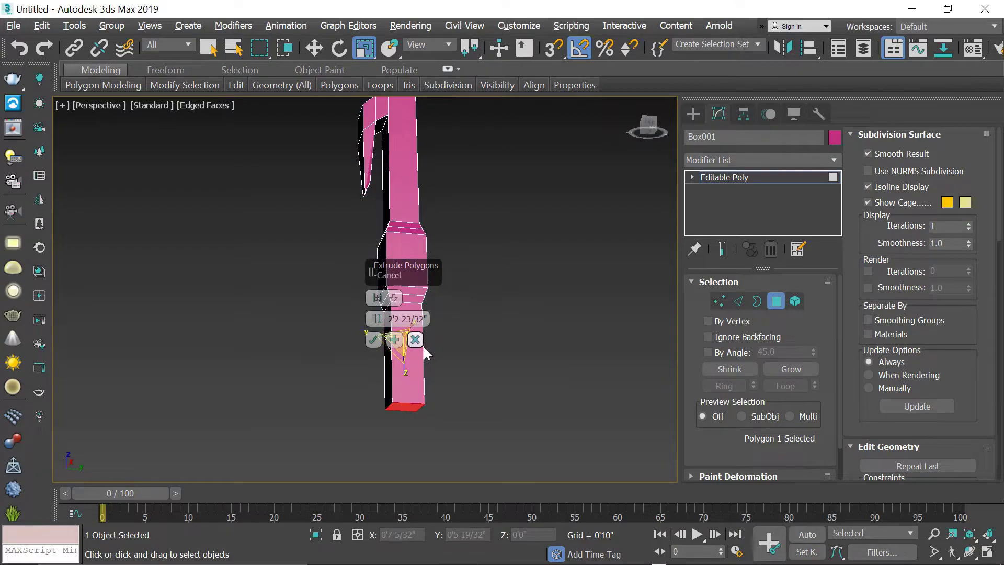
mouse_move(480, 320)
alt+middle_down()
mouse_move(492, 347)
mouse_move(489, 329)
alt+middle_up()
scroll(438, 334, up, 3)
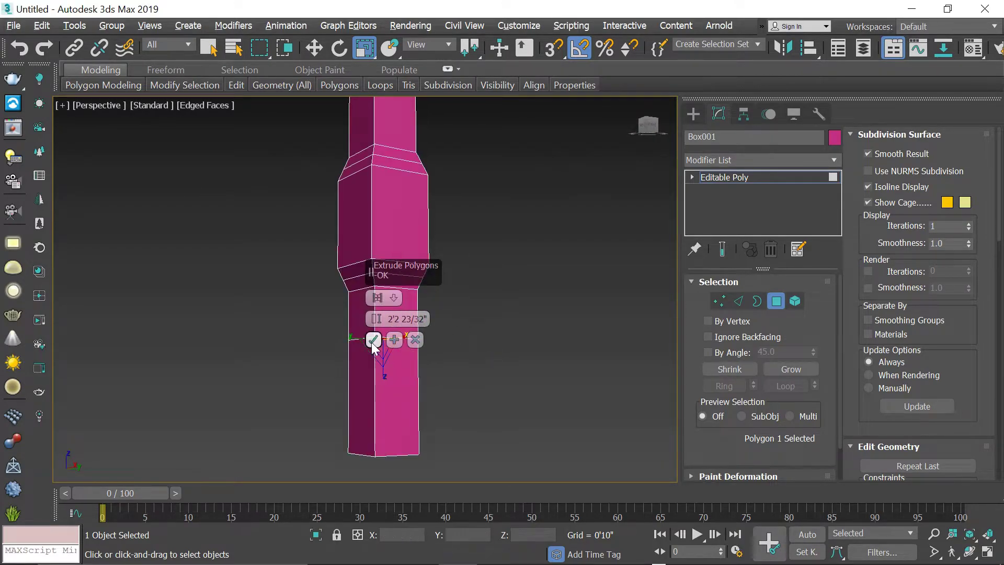
click(373, 342)
- Scale down the extruded bottom polygon so that the column's lower end tapers to a narrow tip
alt+middle_drag(376, 351, 393, 466)
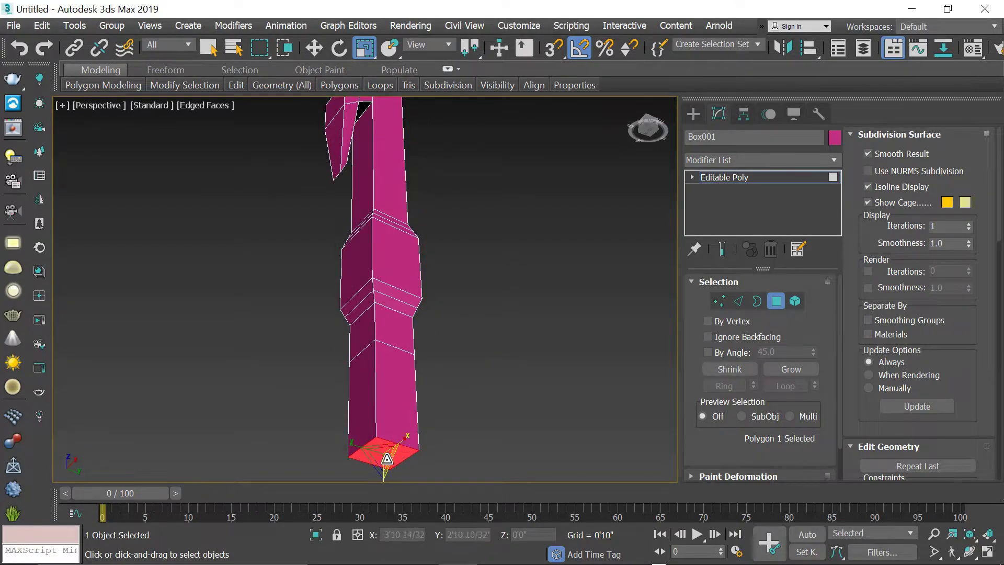
middle_drag(410, 404, 399, 321)
drag(384, 280, 438, 371)
alt+middle_drag(451, 207, 459, 247)
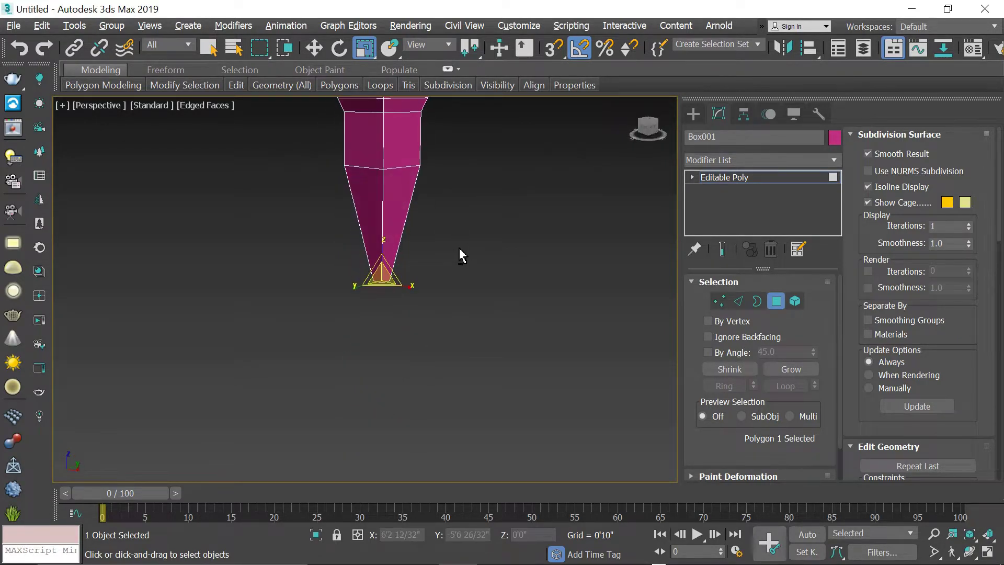
scroll(386, 262, up, 5)
drag(375, 305, 385, 325)
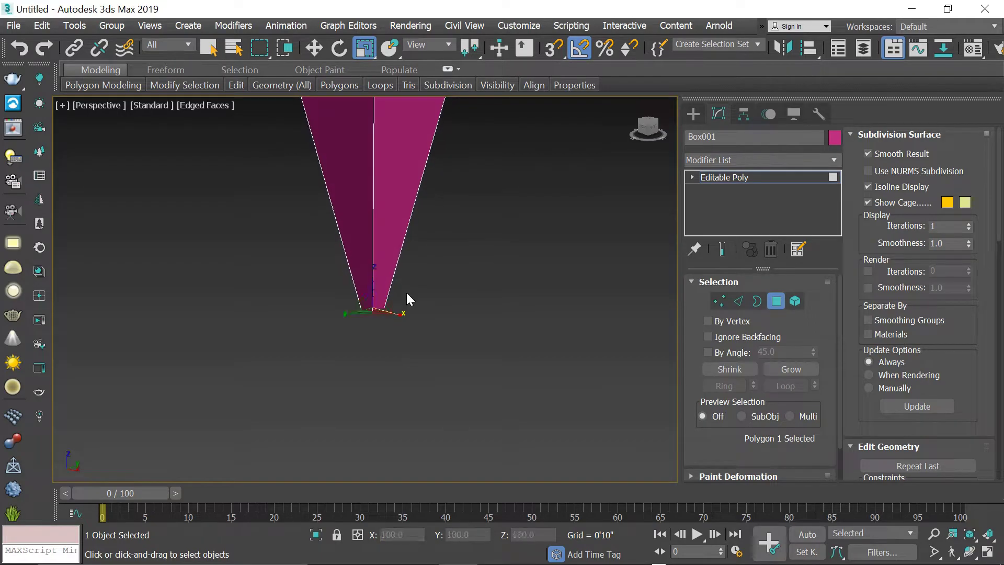
alt+middle_drag(404, 298, 419, 217)
alt+middle_drag(381, 286, 354, 322)
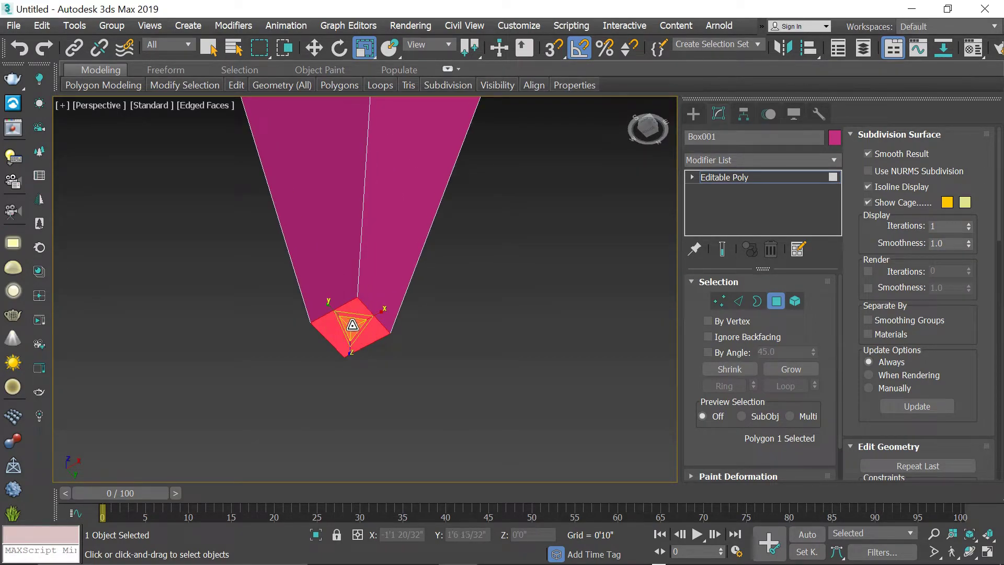
drag(351, 325, 366, 355)
- Inset the small bottom polygon at the tip by 13/32"
scroll(354, 329, up, 3)
right_click(345, 316)
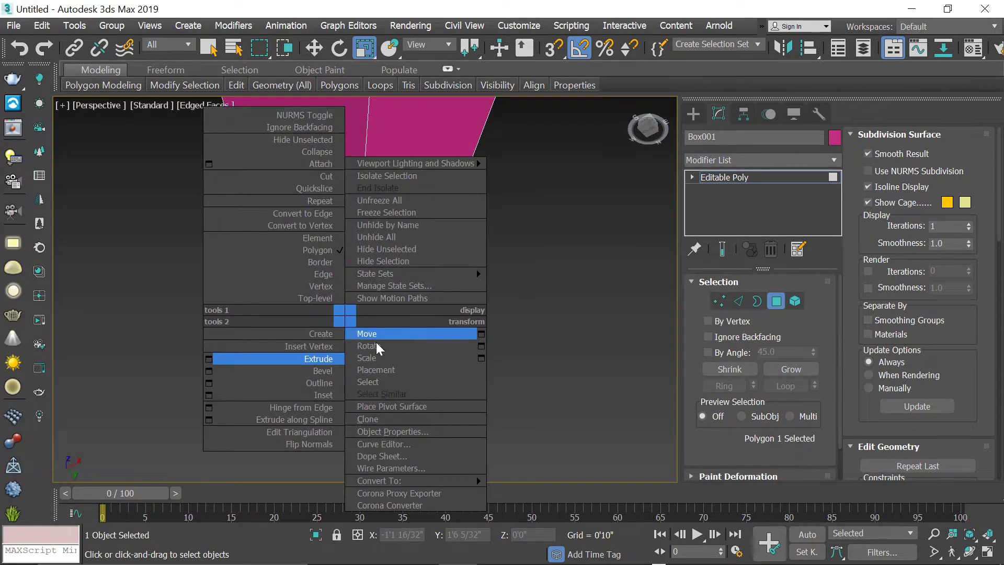
click(209, 395)
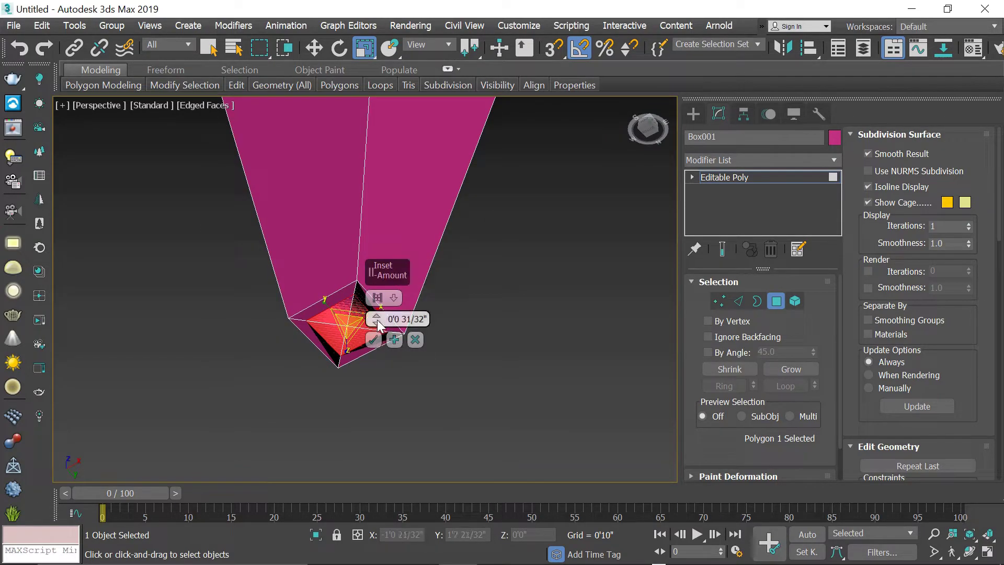
right_click(378, 323)
mouse_move(378, 321)
mouse_down()
mouse_move(377, 311)
mouse_move(379, 321)
mouse_up()
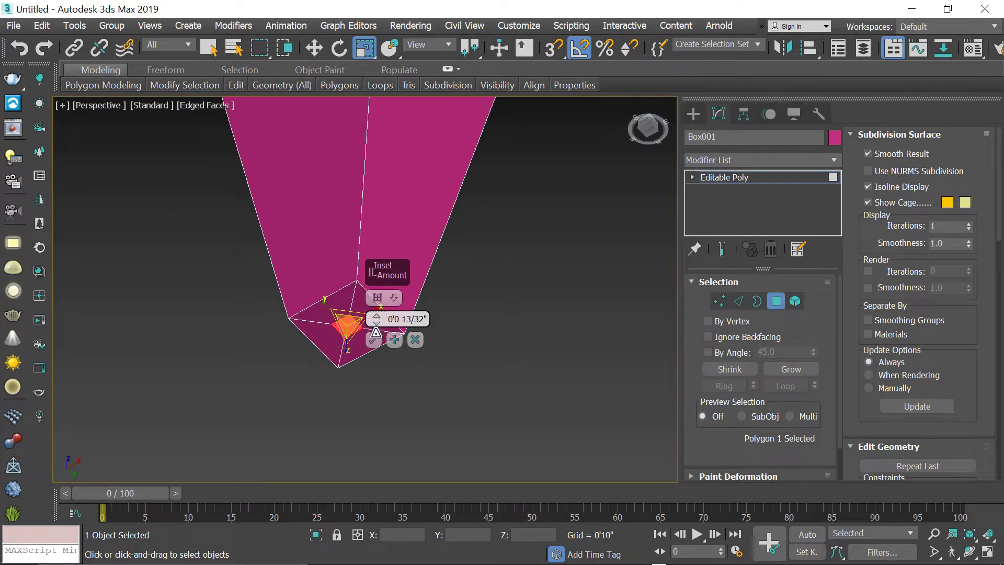
click(374, 339)
- Extrude the inset polygon at the column's tip by a short distance
right_click(350, 312)
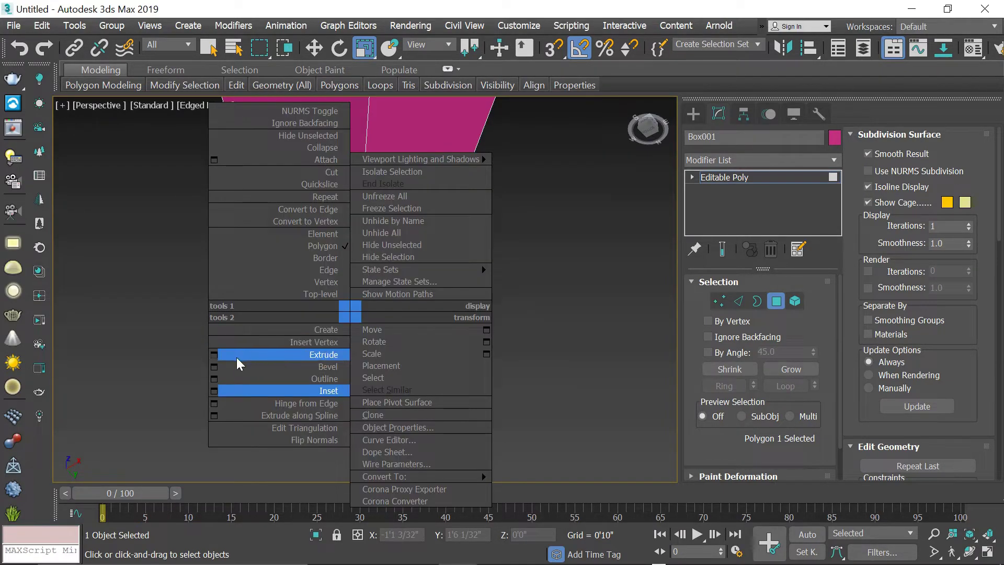
click(214, 355)
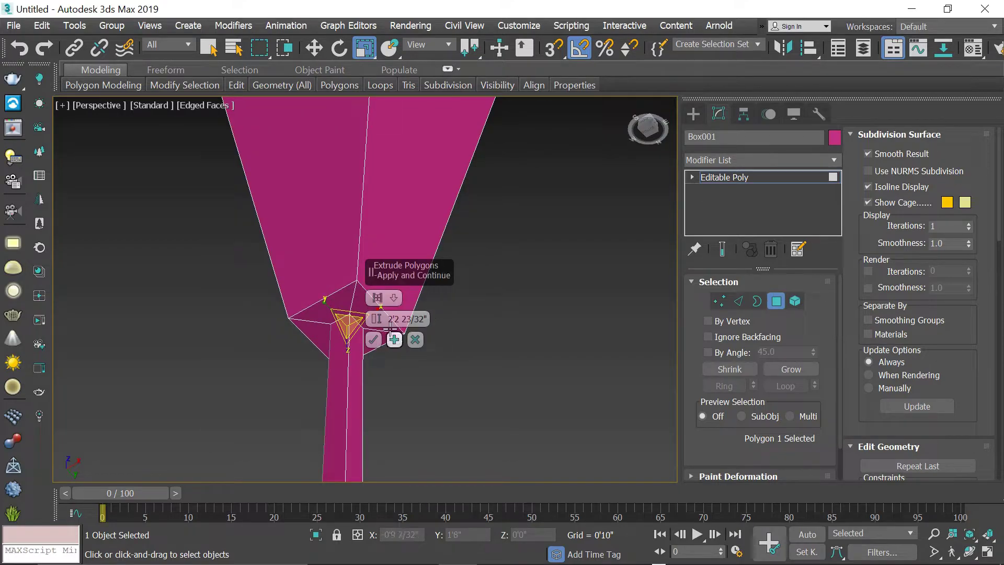
drag(376, 320, 403, 419)
alt+middle_drag(445, 327, 424, 284)
click(373, 340)
scroll(371, 385, down, 5)
scroll(441, 271, up, 5)
scroll(442, 279, down, 5)
alt+middle_drag(505, 330, 407, 334)
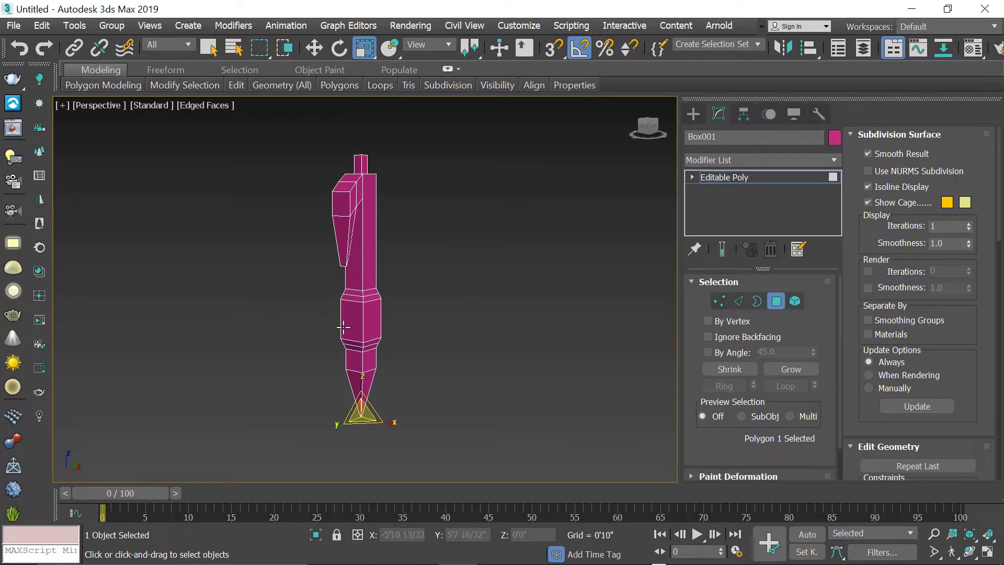
click(343, 327)
scroll(345, 325, up, 5)
shift+click(393, 319)
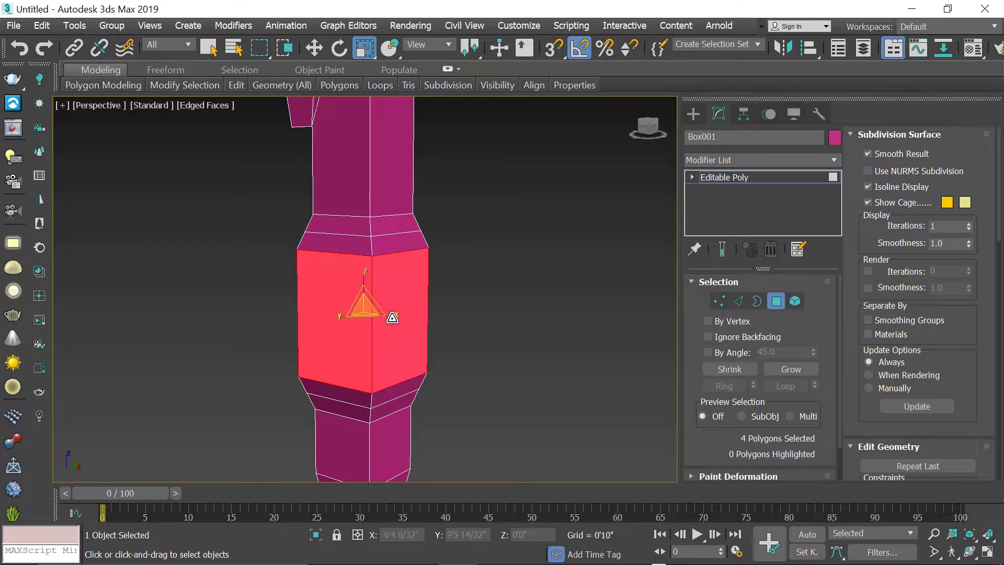
key(w)
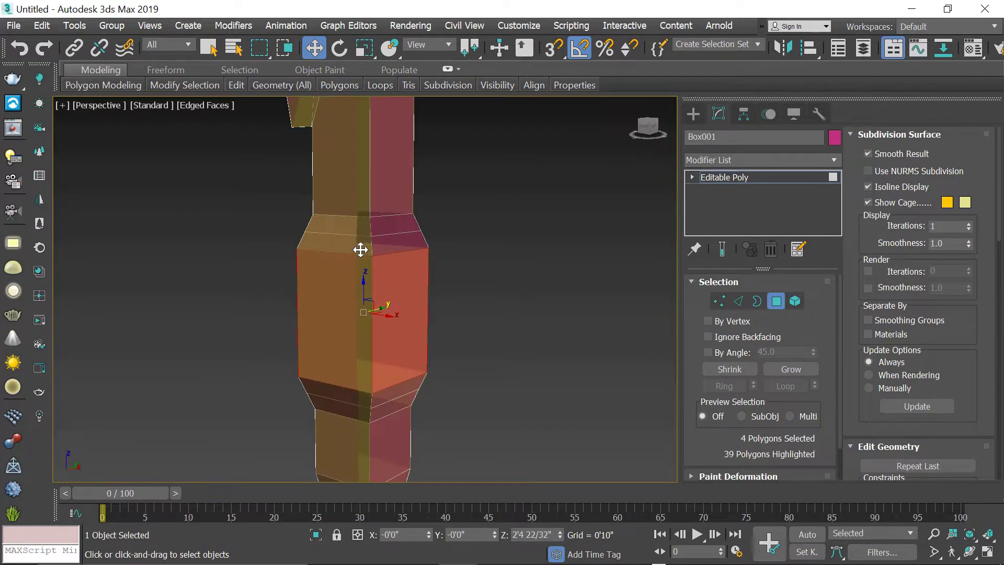
shift+click(394, 247)
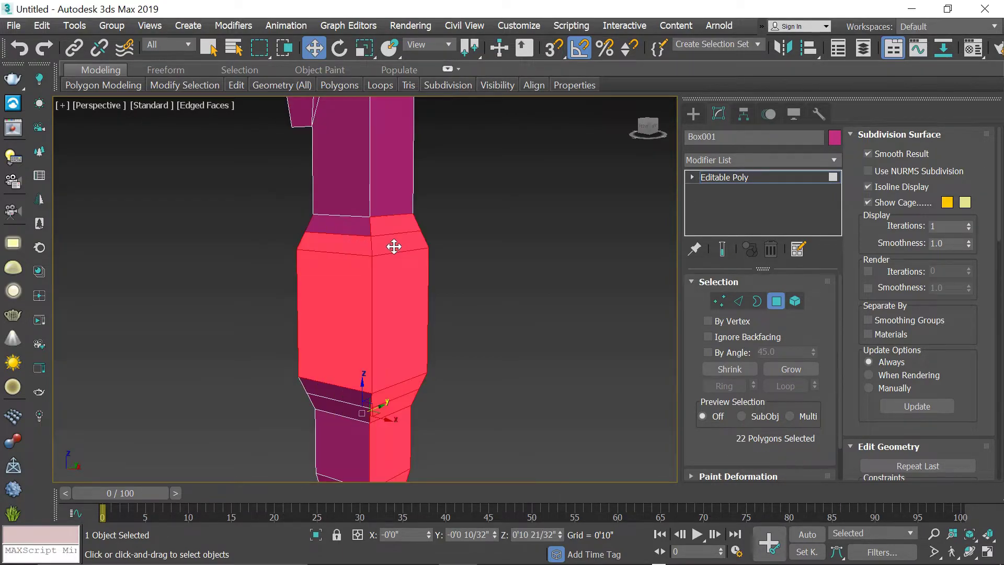
scroll(401, 274, down, 3)
drag(472, 268, 325, 297)
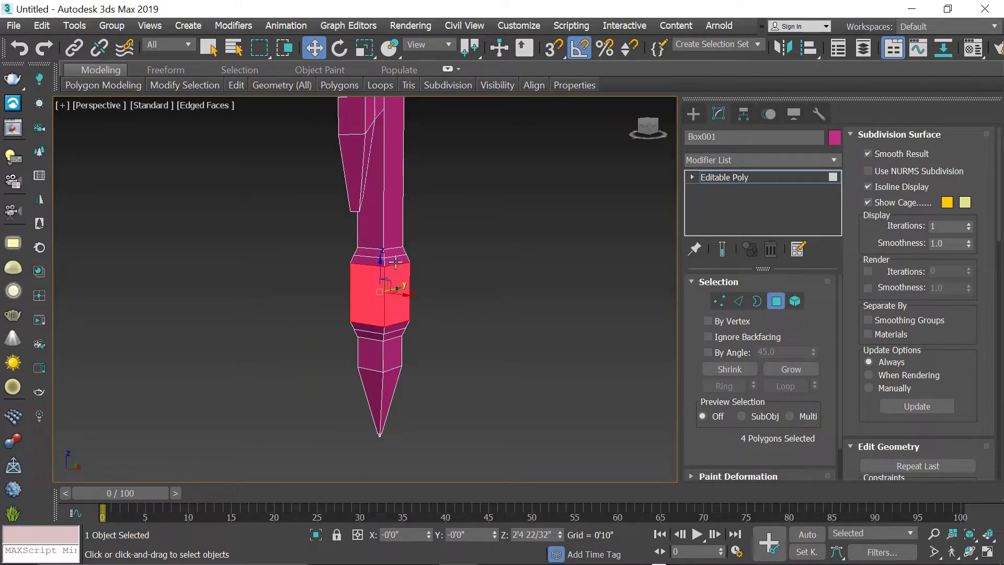
- Select the thick band with its upper and lower bevels by window selection in the front view and assign the grey 01 - Default material
key(f)
scroll(340, 245, up, 2)
scroll(340, 238, up, 2)
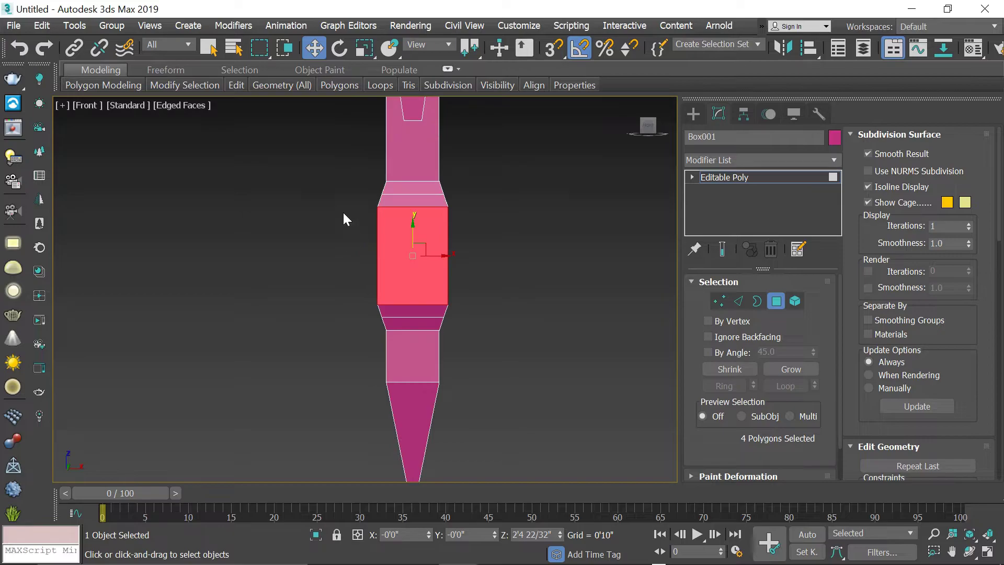
click(329, 162)
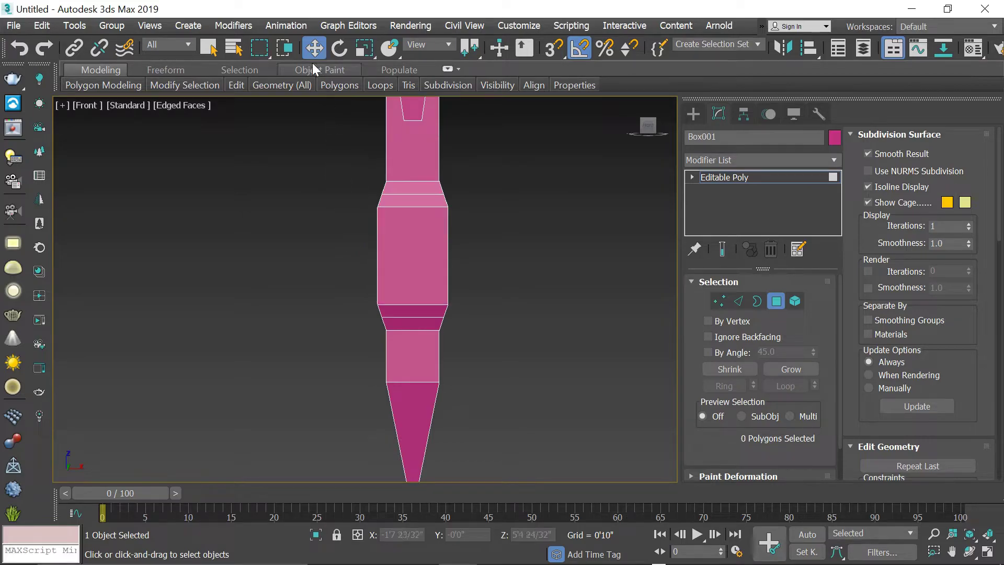
click(286, 49)
drag(504, 341, 503, 349)
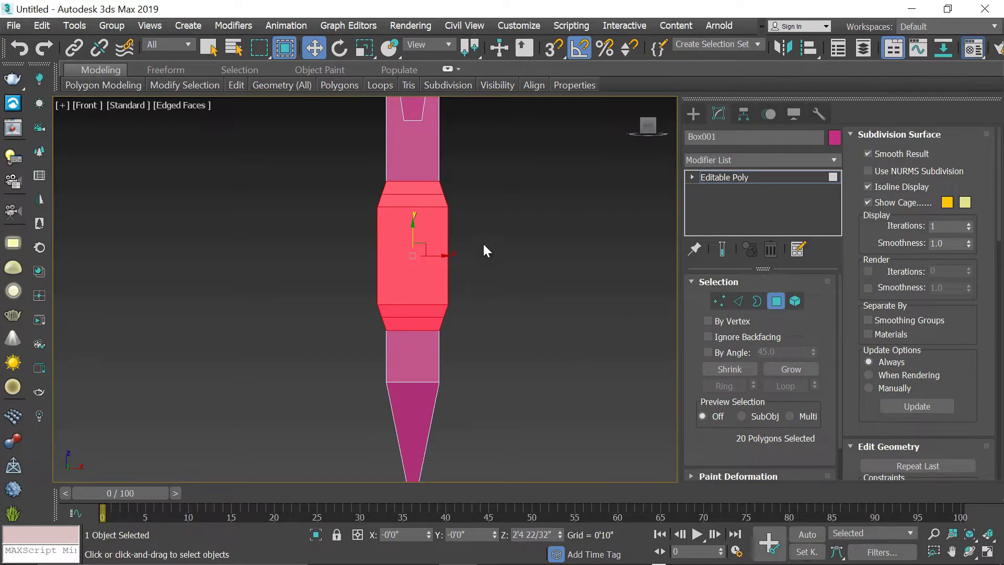
key(m)
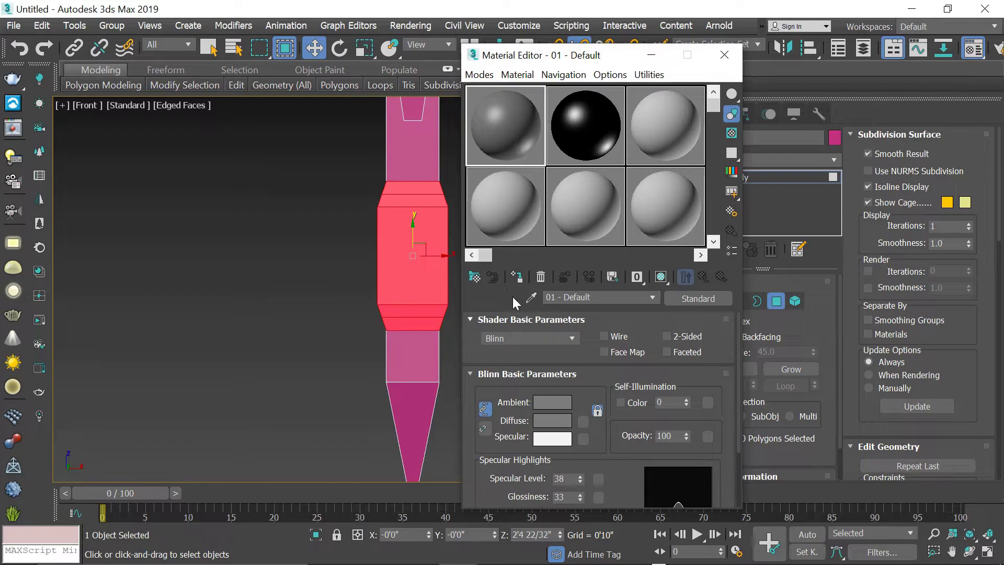
click(518, 276)
- Select the side polygons and the end cap of the stem on top of the column
scroll(374, 301, down, 2)
middle_drag(367, 303, 321, 340)
middle_drag(350, 235, 354, 275)
scroll(343, 190, up, 3)
click(365, 178)
middle_drag(384, 233, 317, 315)
middle_drag(344, 258, 380, 276)
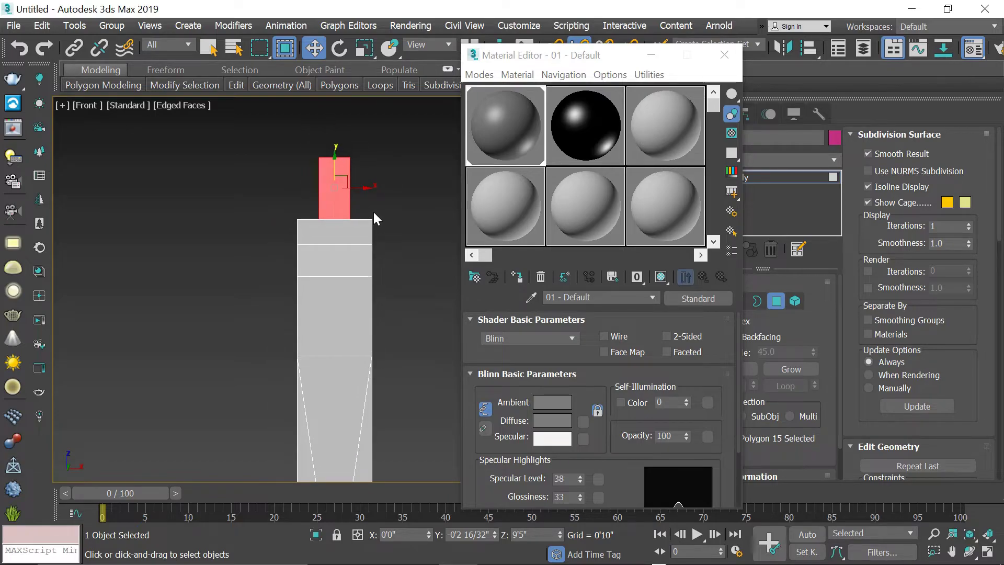
alt+middle_drag(368, 245, 316, 279)
shift+click(354, 202)
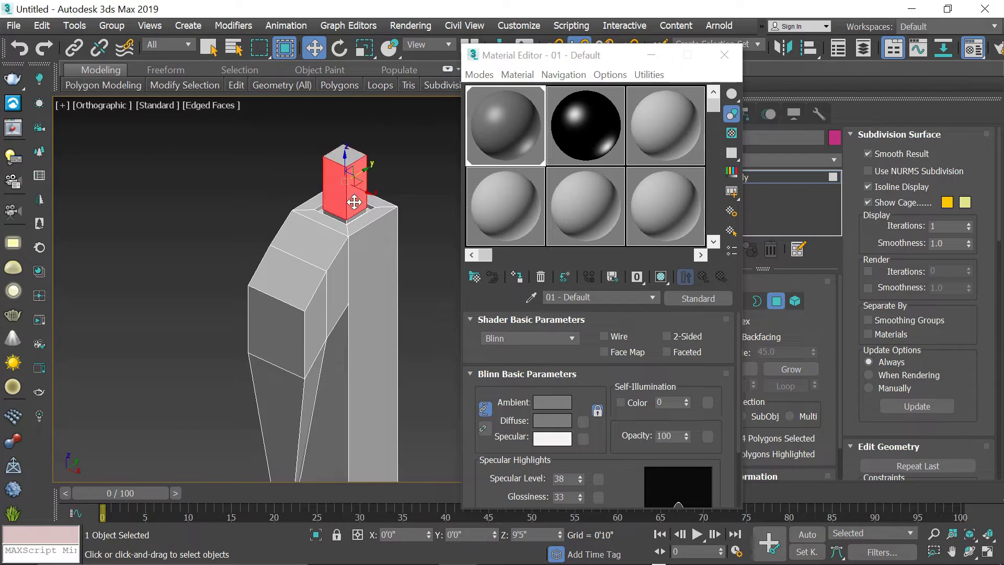
ctrl+click(355, 161)
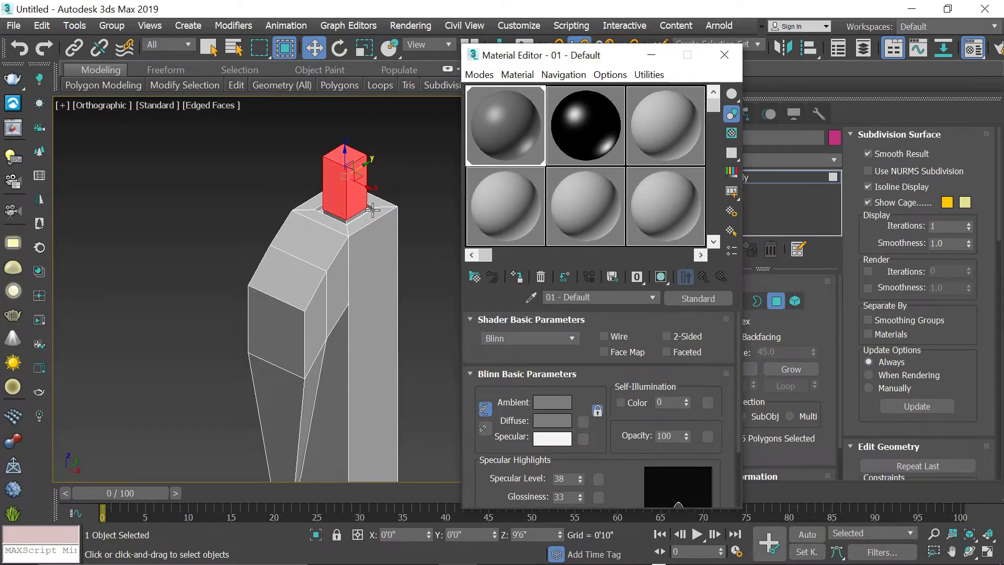
middle_drag(346, 206, 356, 243)
scroll(383, 247, up, 8)
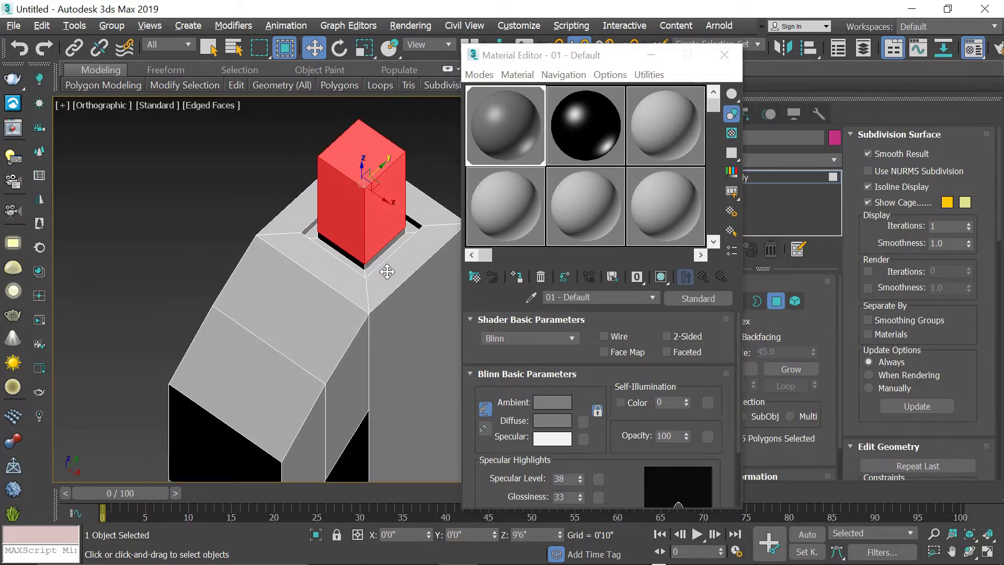
- Invert the polygon selection and remove the thick band with its bevels from it
scroll(382, 248, down, 5)
scroll(384, 250, up, 5)
scroll(379, 231, down, 5)
middle_drag(362, 301, 354, 223)
alt+middle_drag(350, 264, 354, 226)
scroll(330, 165, down, 4)
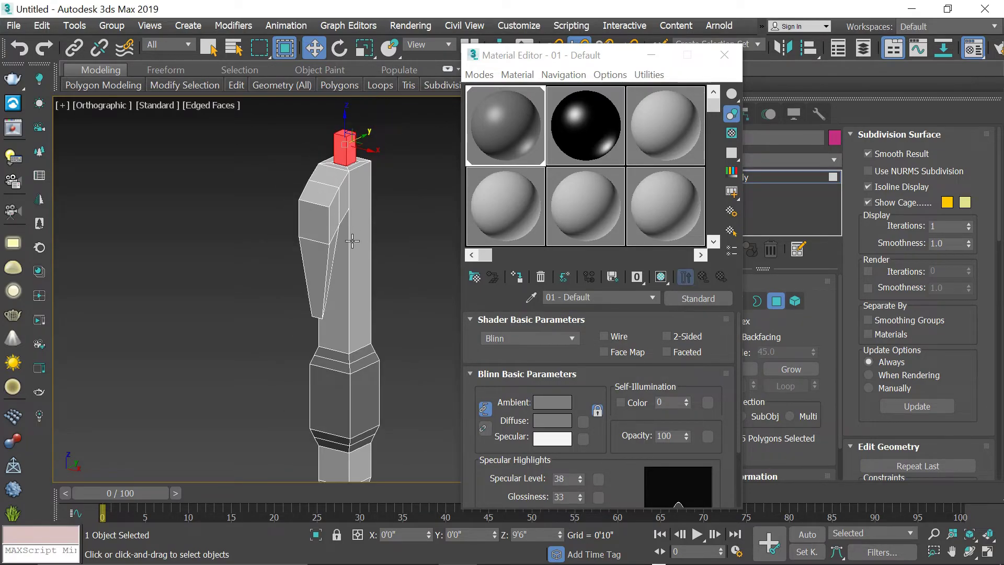
scroll(343, 247, up, 2)
scroll(323, 201, down, 2)
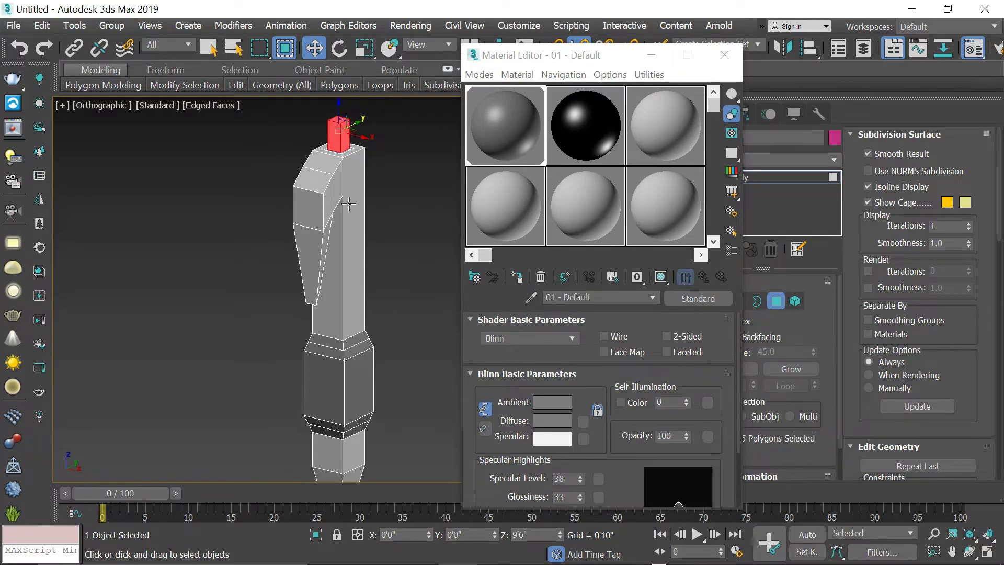
scroll(354, 188, down, 2)
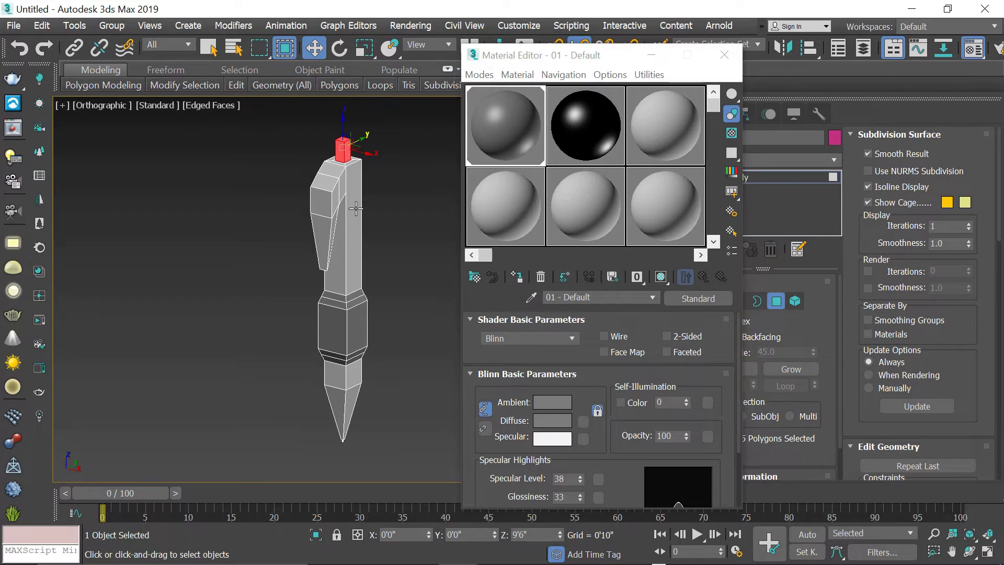
key(ctrl+i)
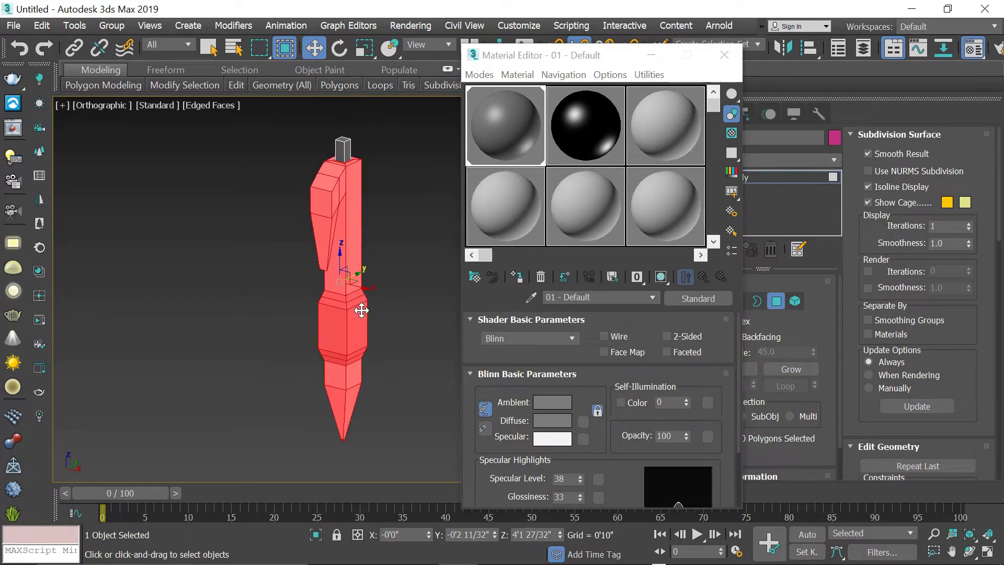
alt+middle_drag(379, 294, 385, 289)
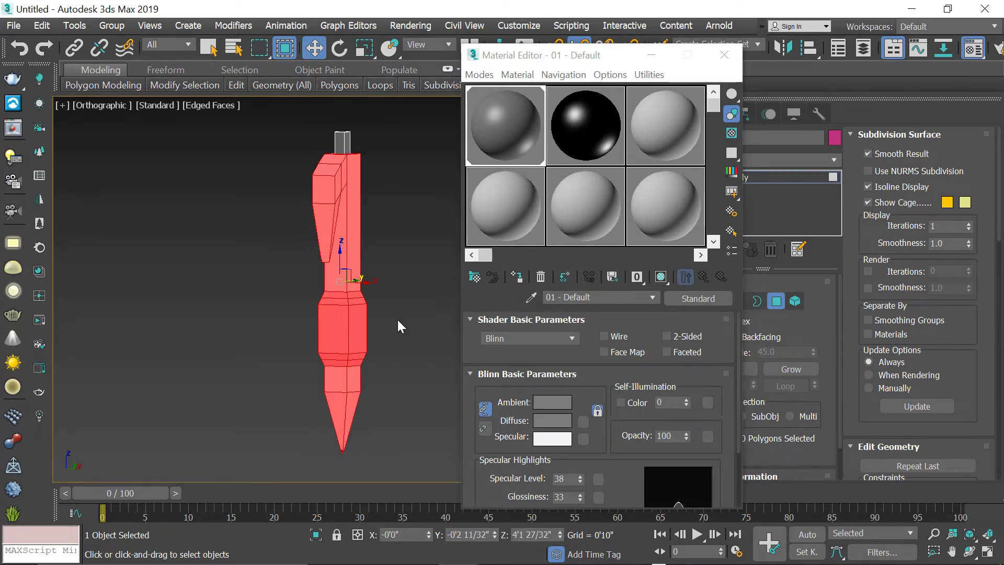
drag(278, 277, 401, 371)
alt+middle_drag(328, 287, 396, 247)
- Assign the black 02 - Default material to the selected body, clip and tip polygons and leave polygon editing
click(565, 150)
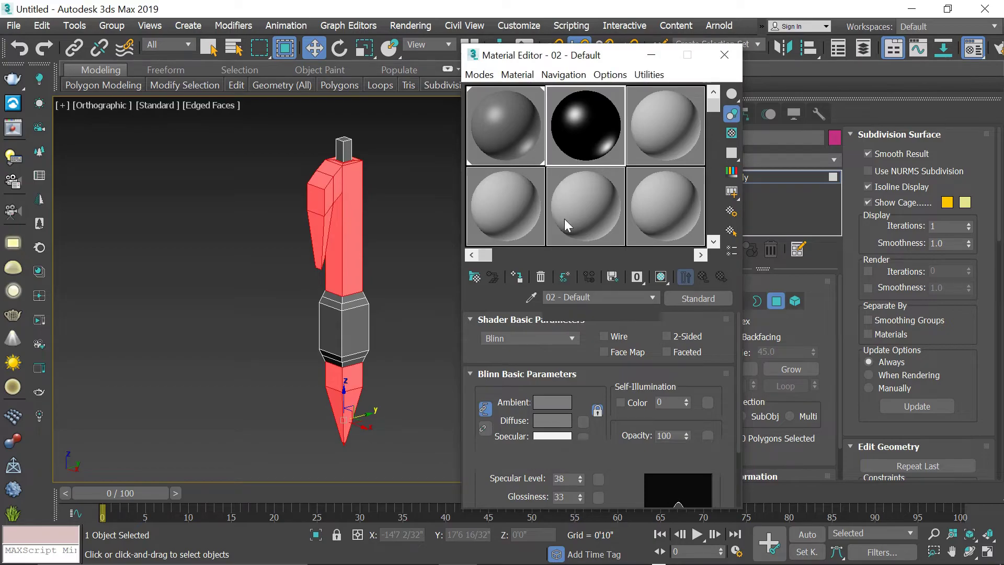
click(518, 277)
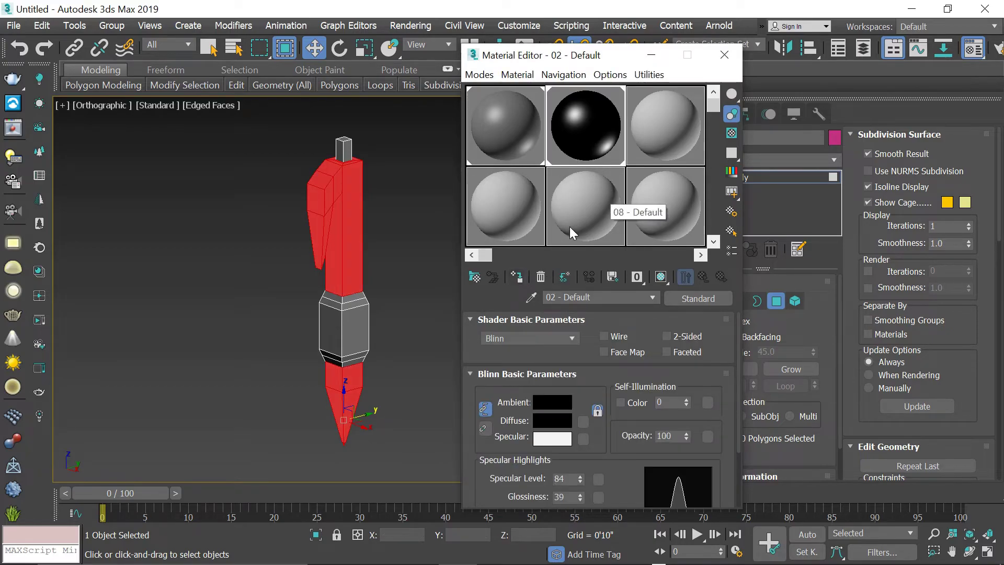
click(724, 56)
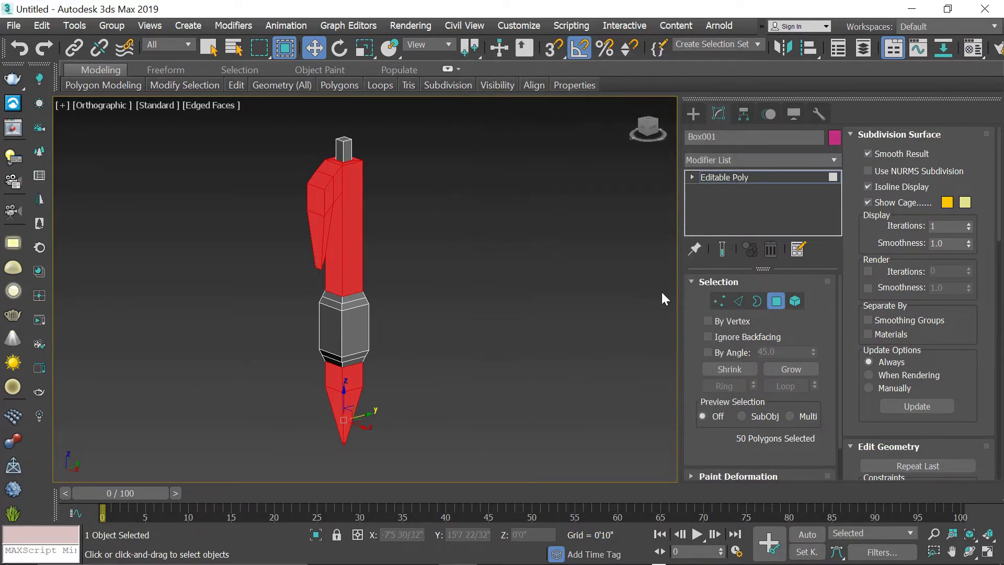
click(776, 301)
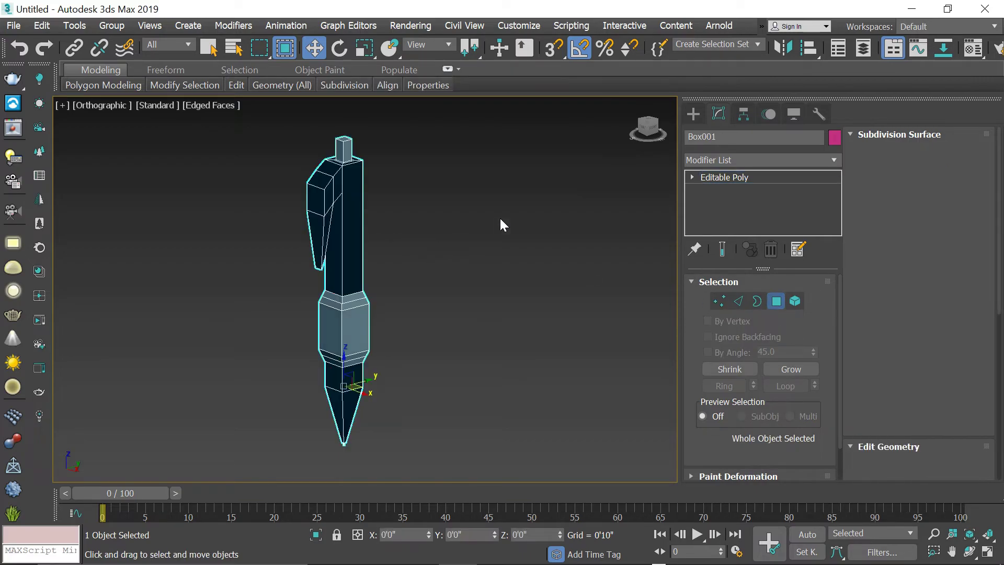
- Add a TurboSmooth modifier with 2 iterations to the pen and turn off the edged faces display
click(720, 161)
text(tu)
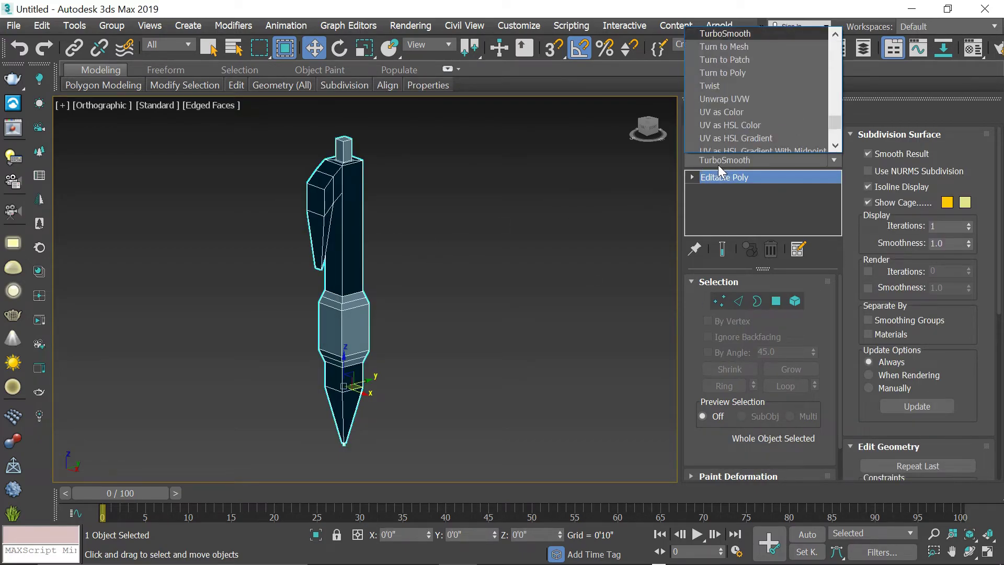
key(Return)
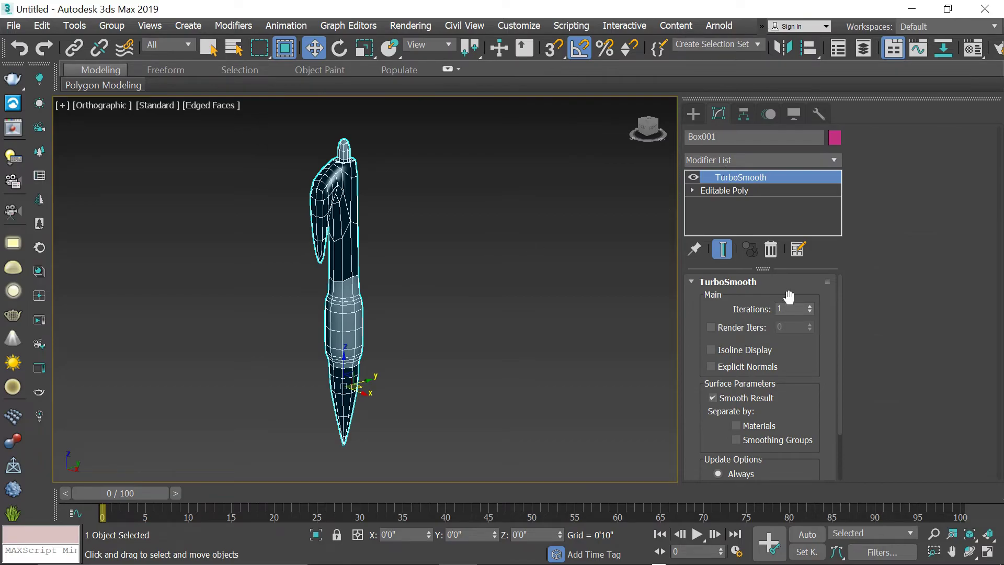
click(809, 307)
mouse_move(370, 282)
alt+middle_down()
mouse_move(437, 292)
mouse_move(437, 267)
mouse_move(417, 262)
mouse_move(485, 276)
mouse_move(558, 256)
mouse_move(516, 281)
mouse_move(325, 238)
mouse_move(352, 258)
alt+middle_up()
key(F4)
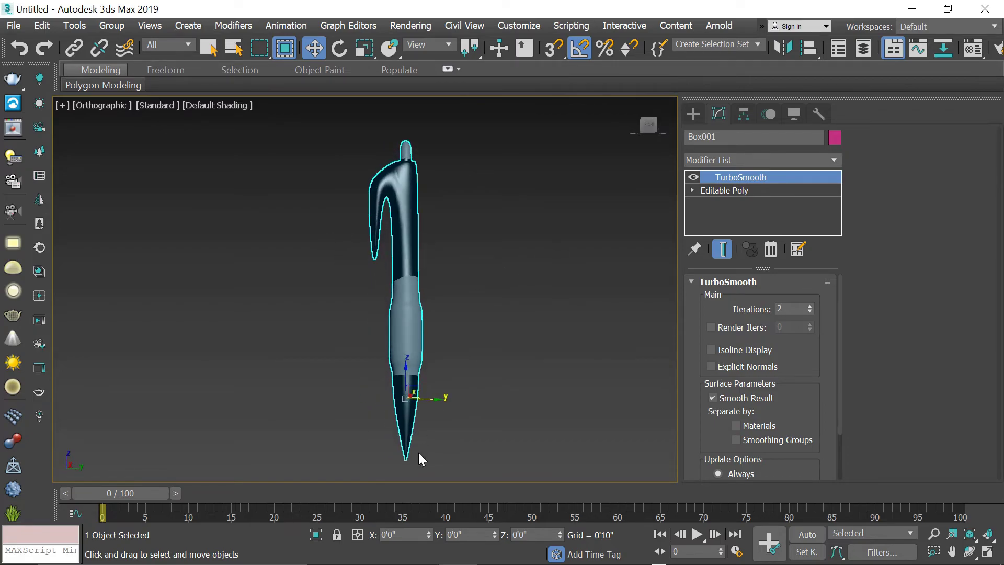
- Examine the smoothed pen's tip, grip, clip and top up close and as a whole
scroll(418, 453, up, 4)
scroll(407, 438, down, 3)
scroll(404, 412, up, 4)
scroll(385, 433, down, 3)
scroll(386, 438, up, 4)
scroll(381, 436, down, 3)
scroll(399, 434, down, 3)
middle_drag(411, 272, 433, 356)
scroll(438, 390, down, 3)
middle_drag(440, 300, 463, 401)
alt+middle_drag(423, 197, 448, 271)
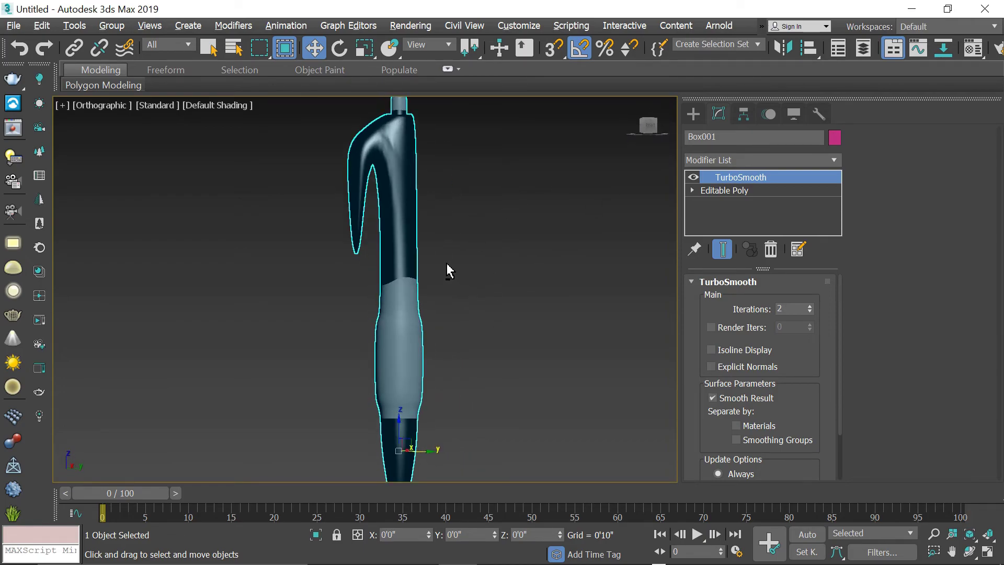
scroll(447, 270, down, 2)
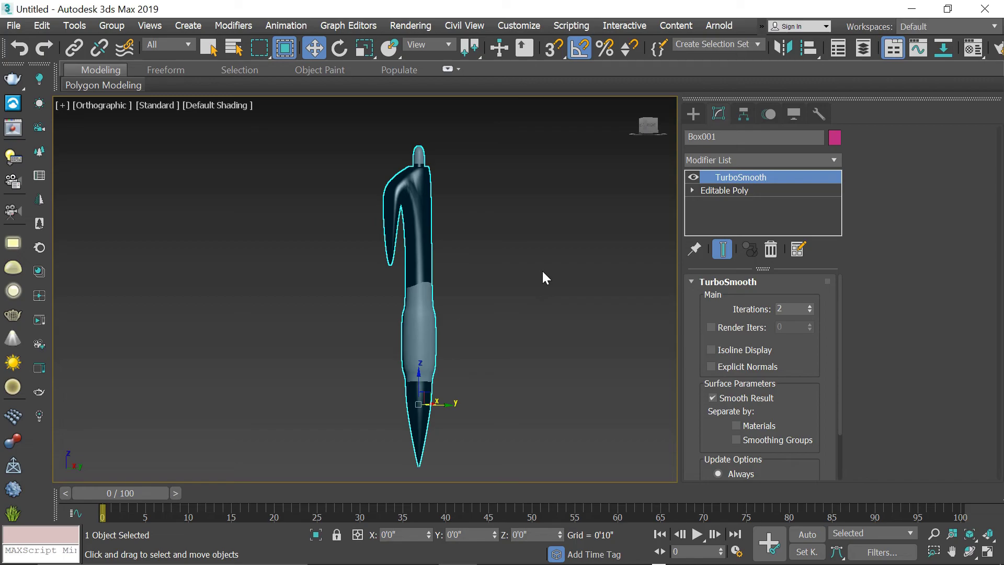
- Show the four-viewport layout and frame the whole pen in the shaded viewport
key(alt+w)
middle_click(551, 192)
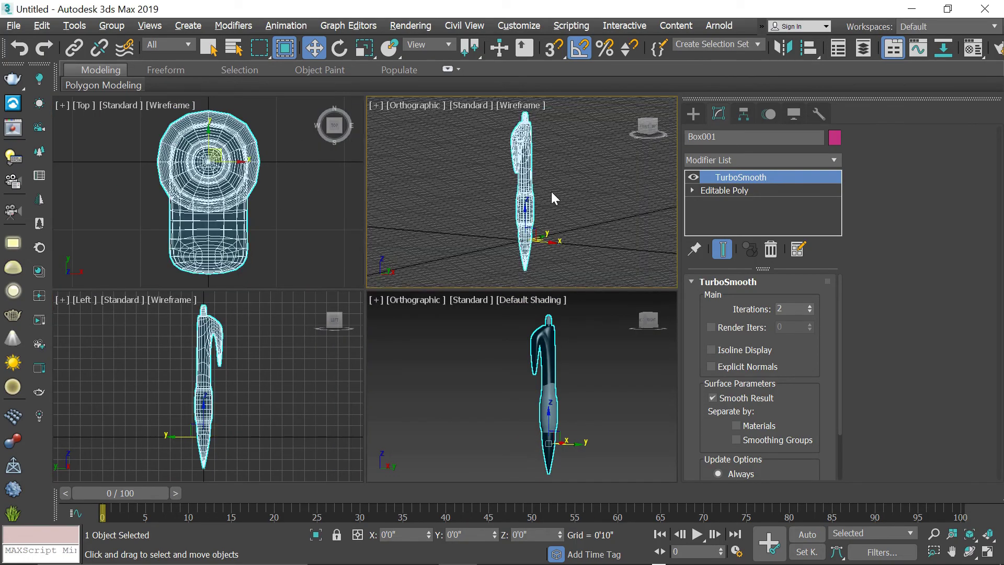
middle_click(607, 373)
key(z)
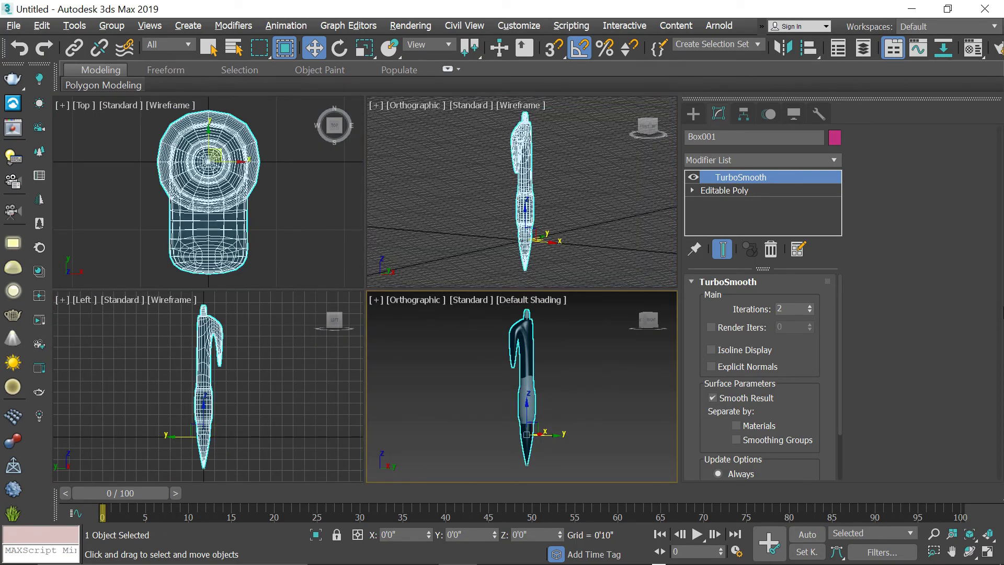